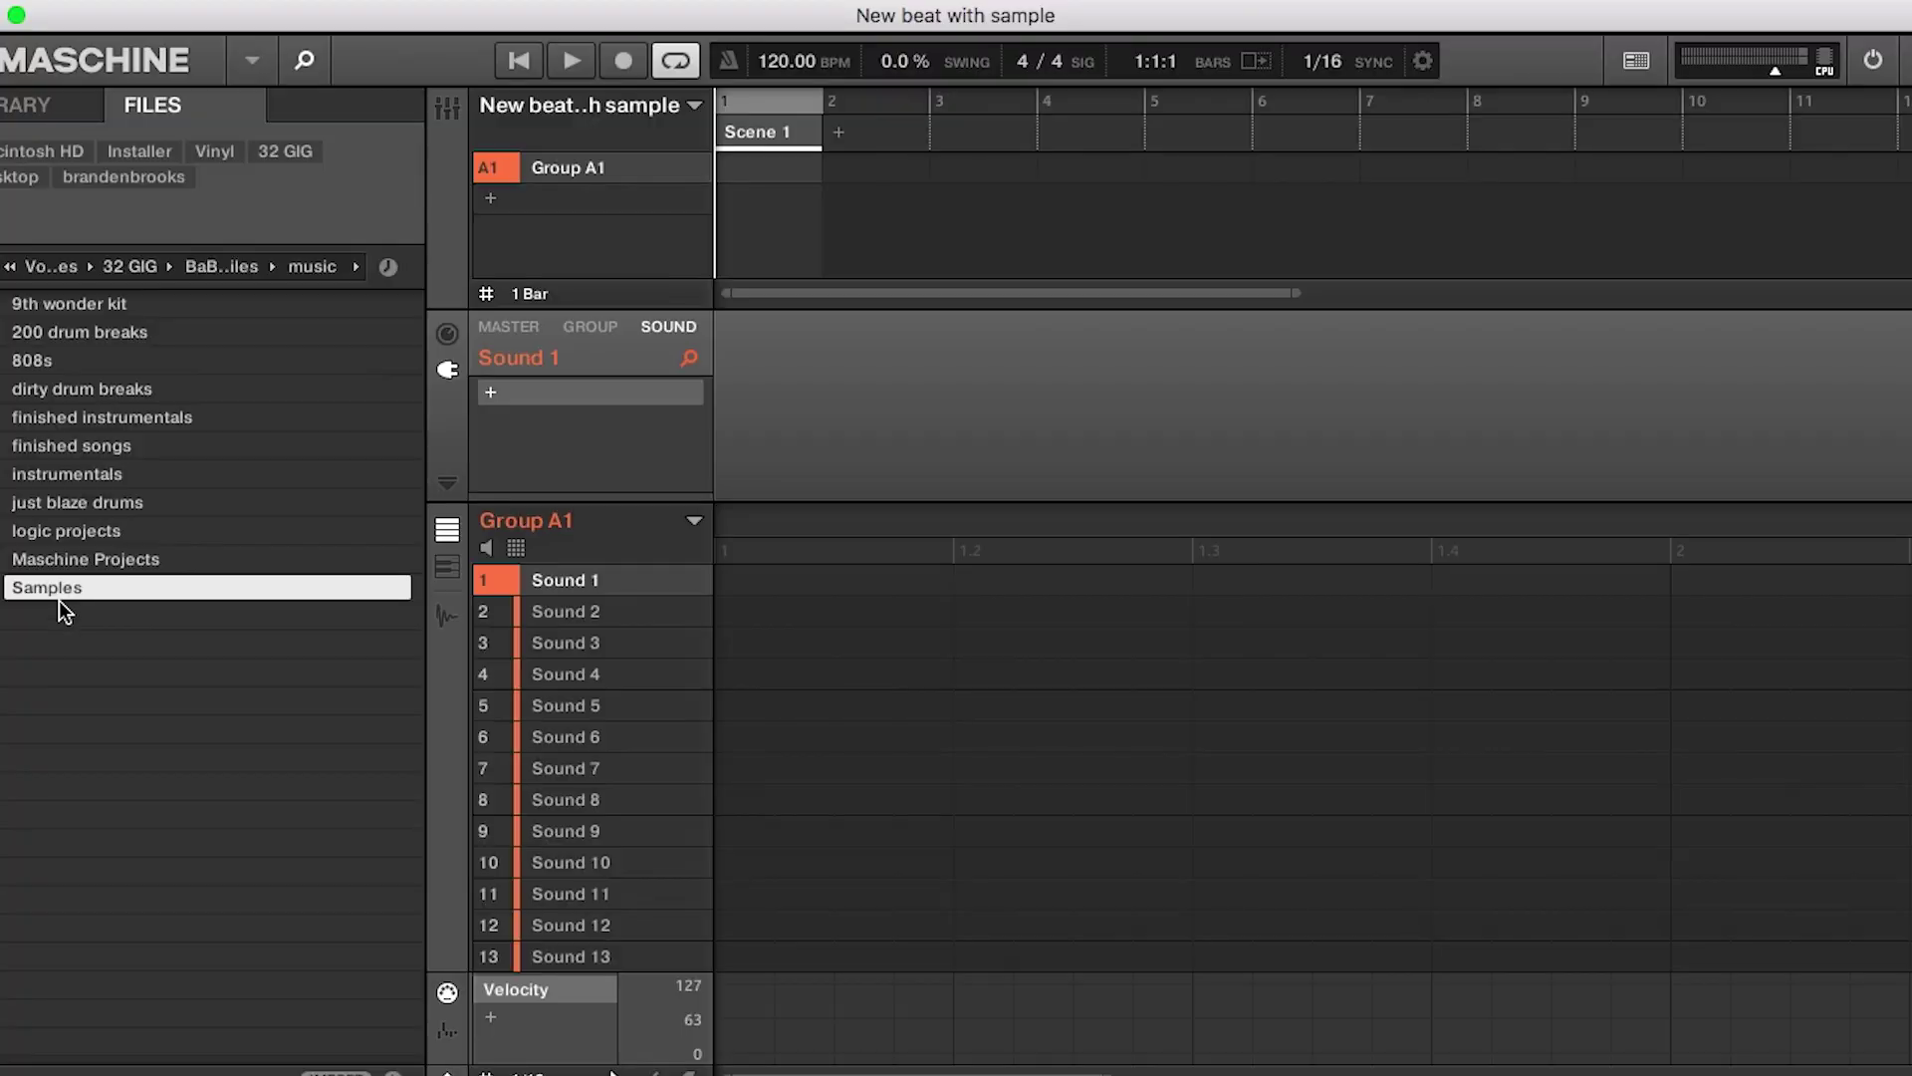
Step: Browse to the Grary Wright folder inside Samples and load "Dream Weaver - Gary Wright Lyrics.wav" onto Sound 1 of Group A1
double_click(58, 595)
scroll(79, 833, "down", 2)
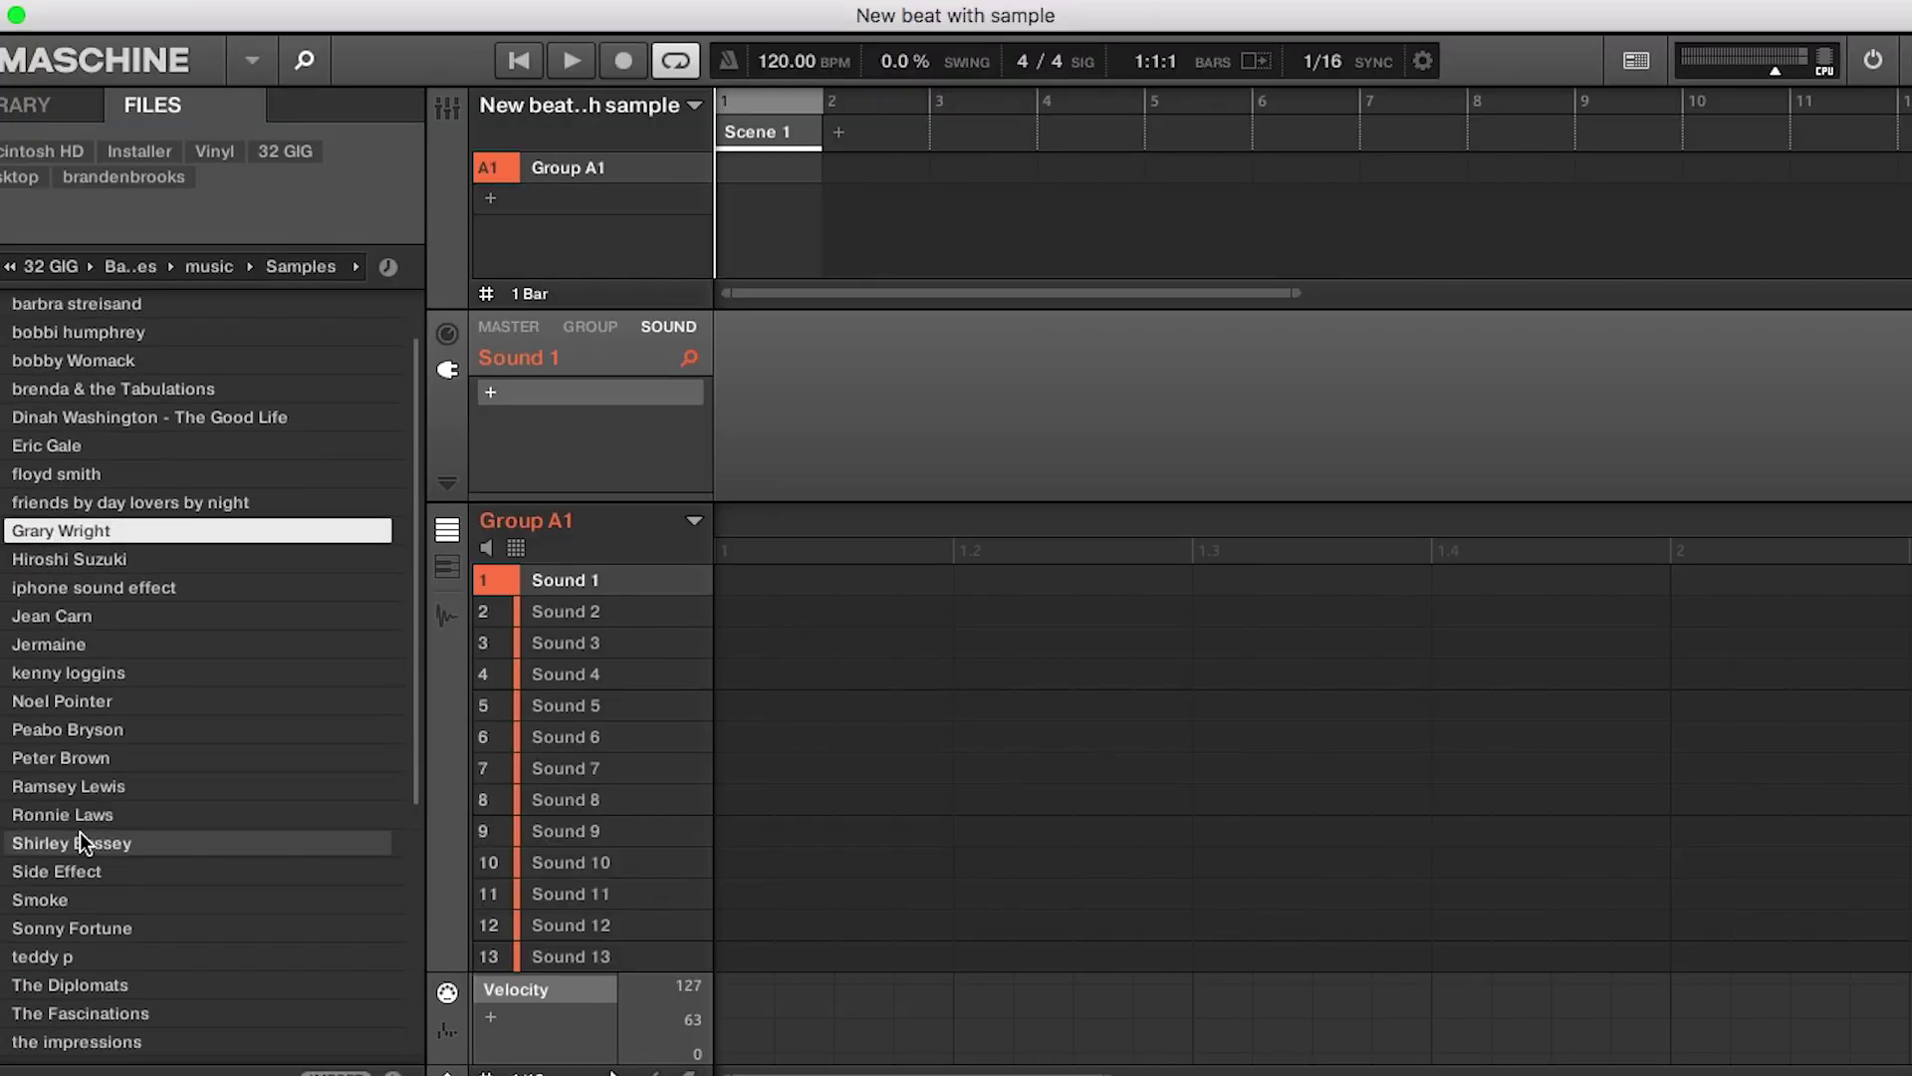
double_click(81, 526)
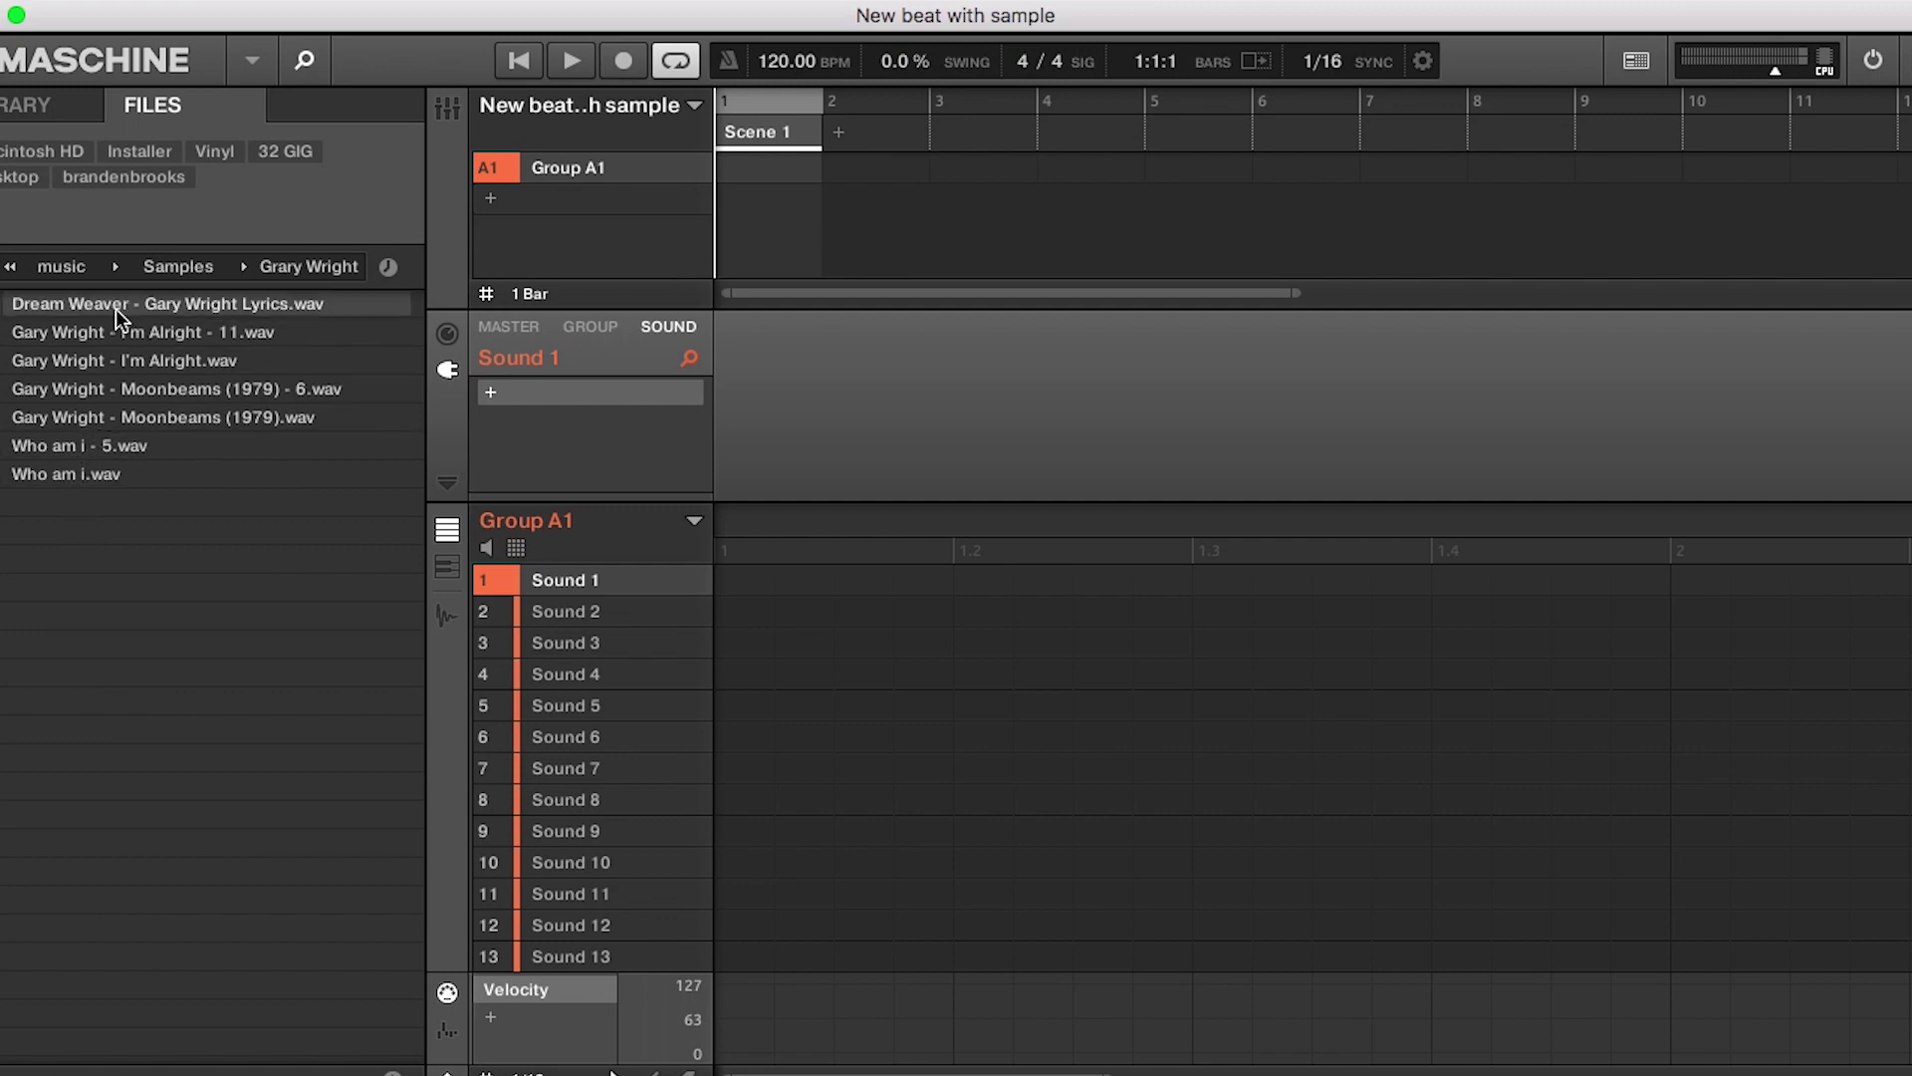
left_click_drag(12, 304, 580, 595)
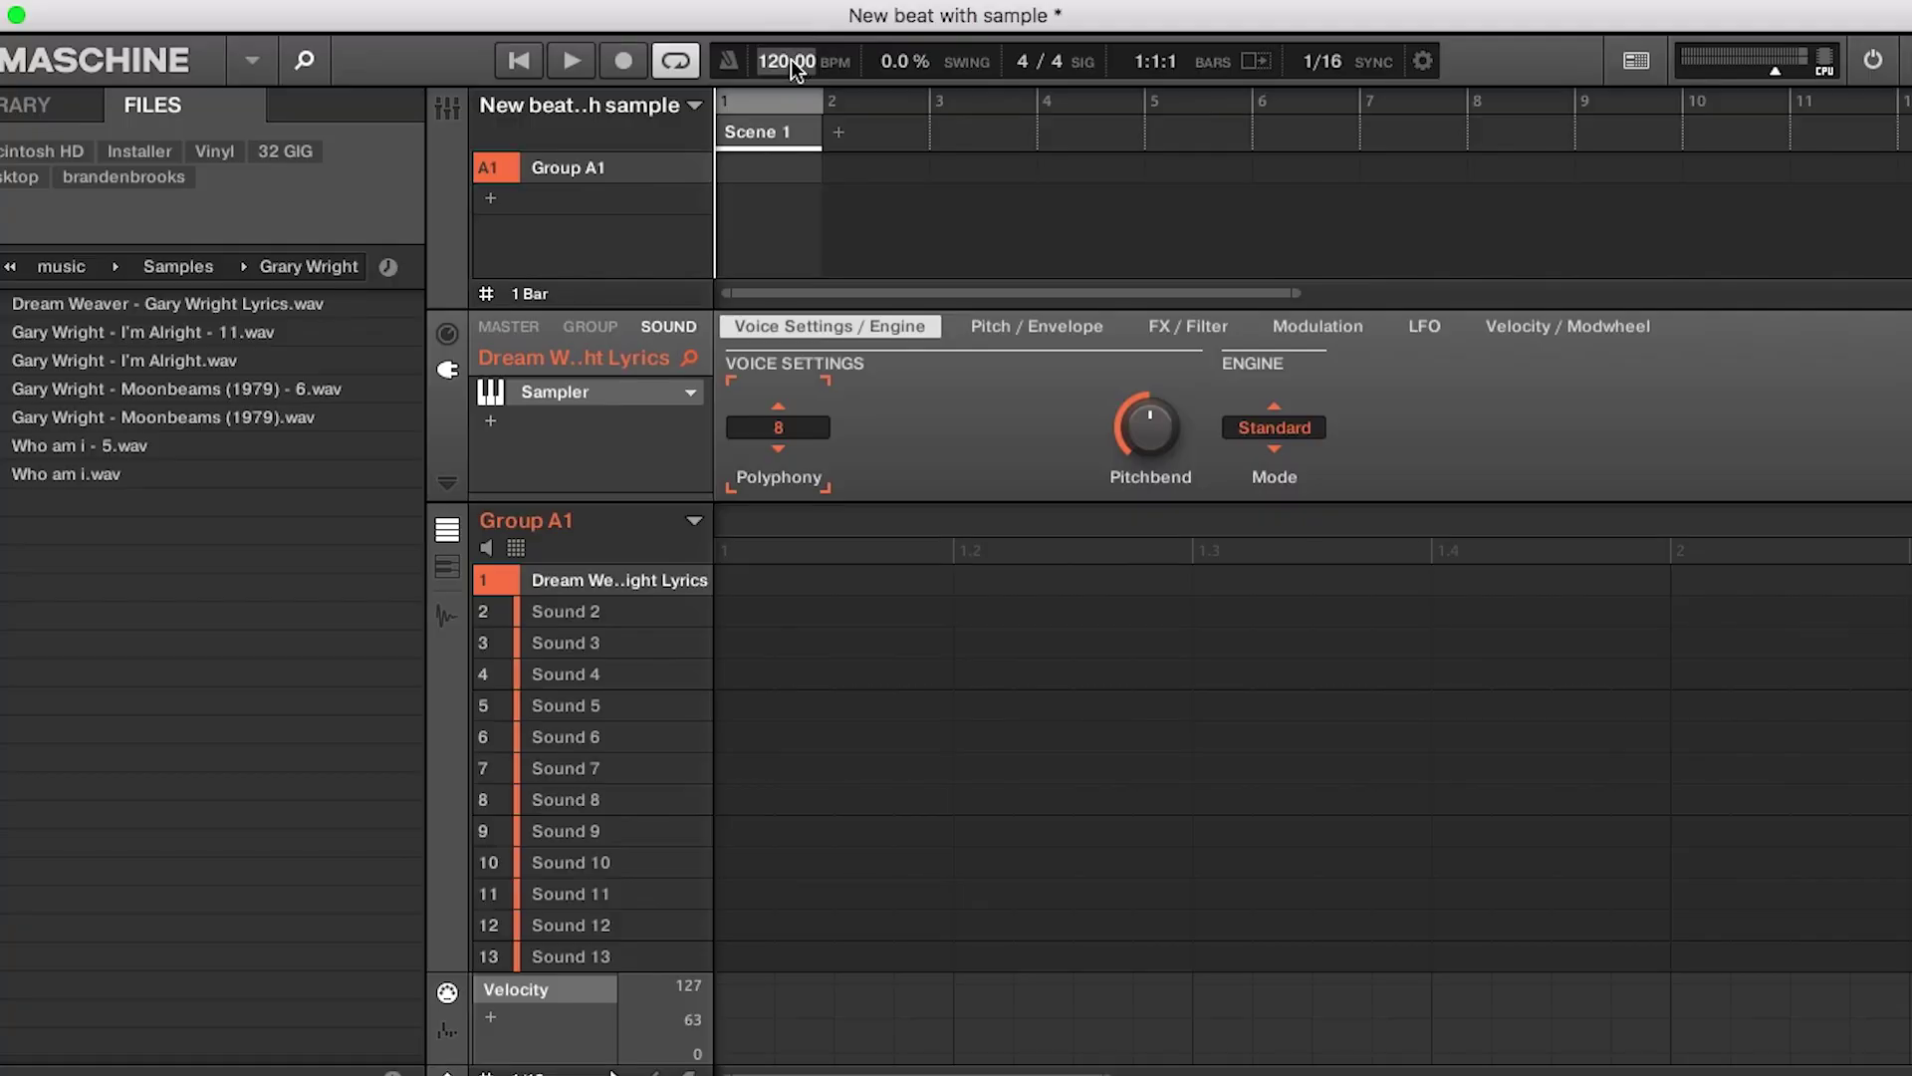
Step: Set the project tempo to 83 BPM
double_click(788, 61)
key("BackSpace")
type("83")
key("Return")
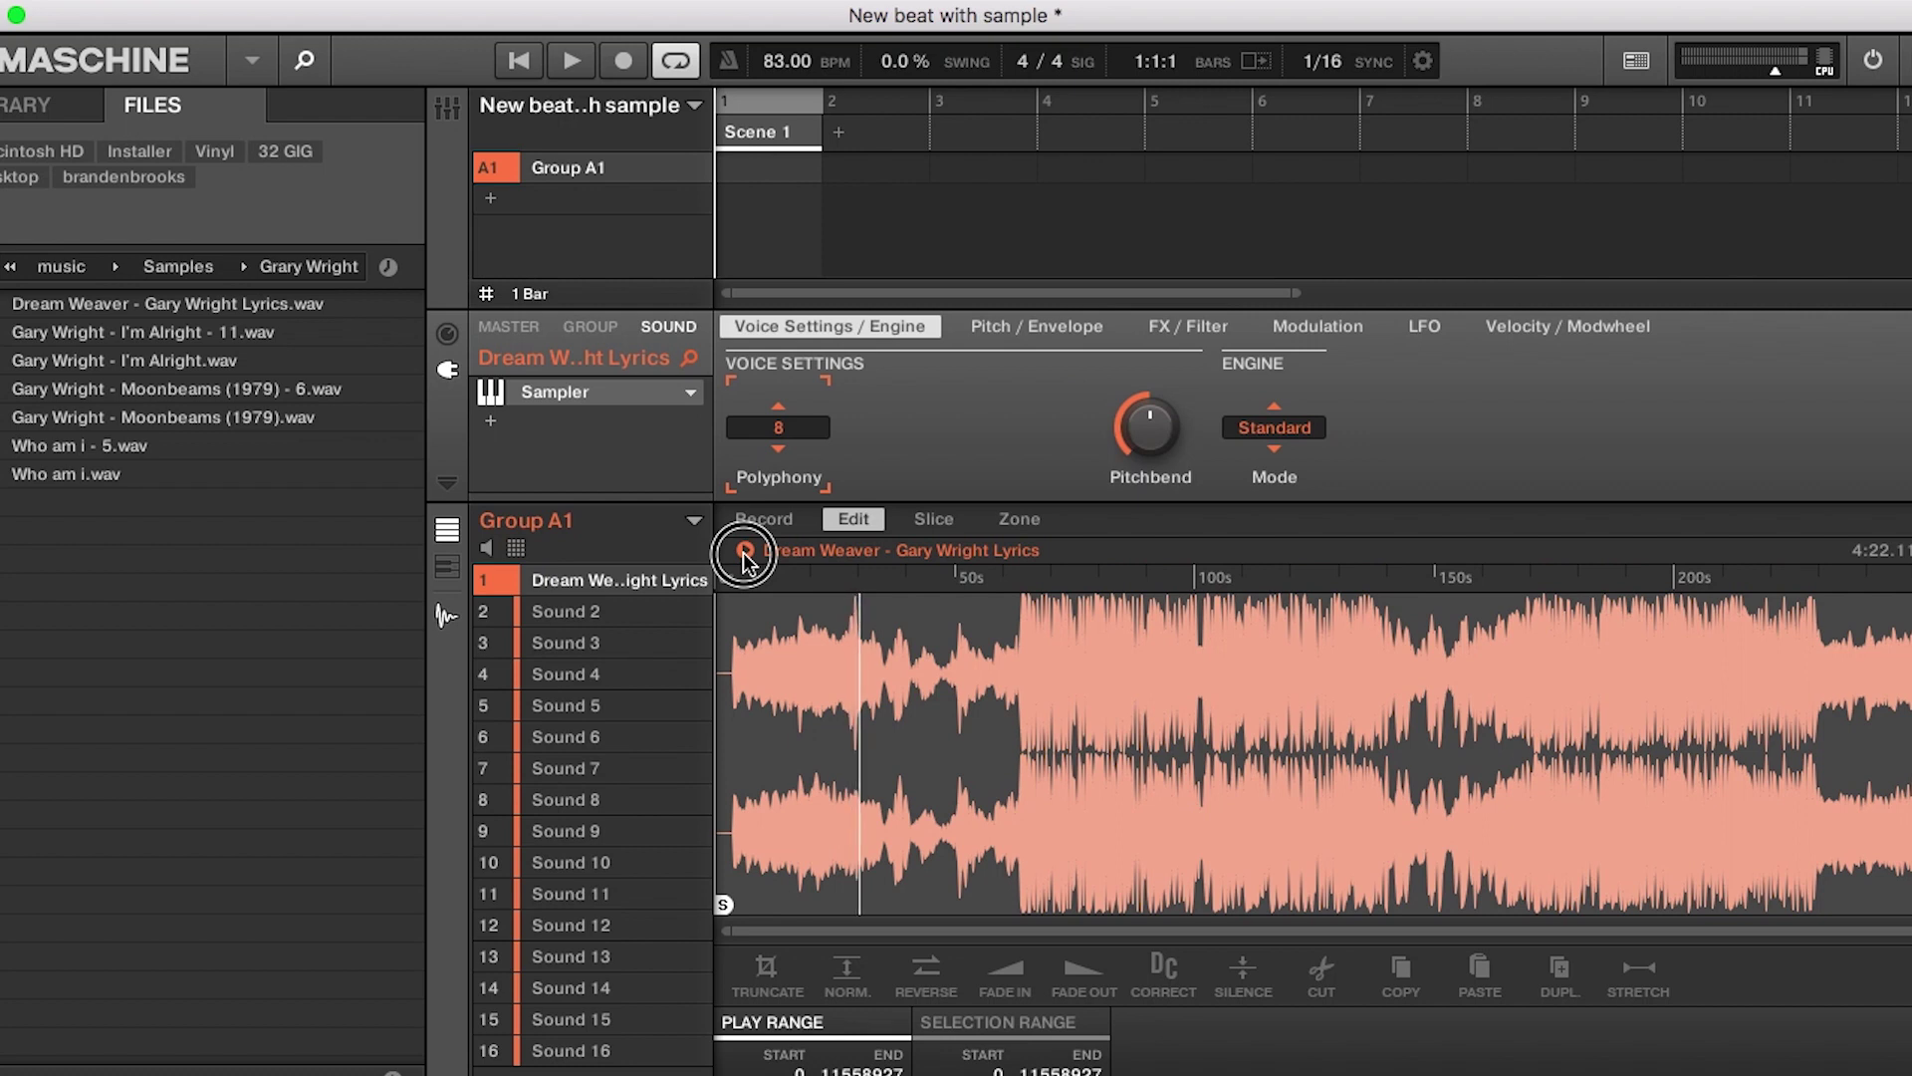
left_click(744, 553)
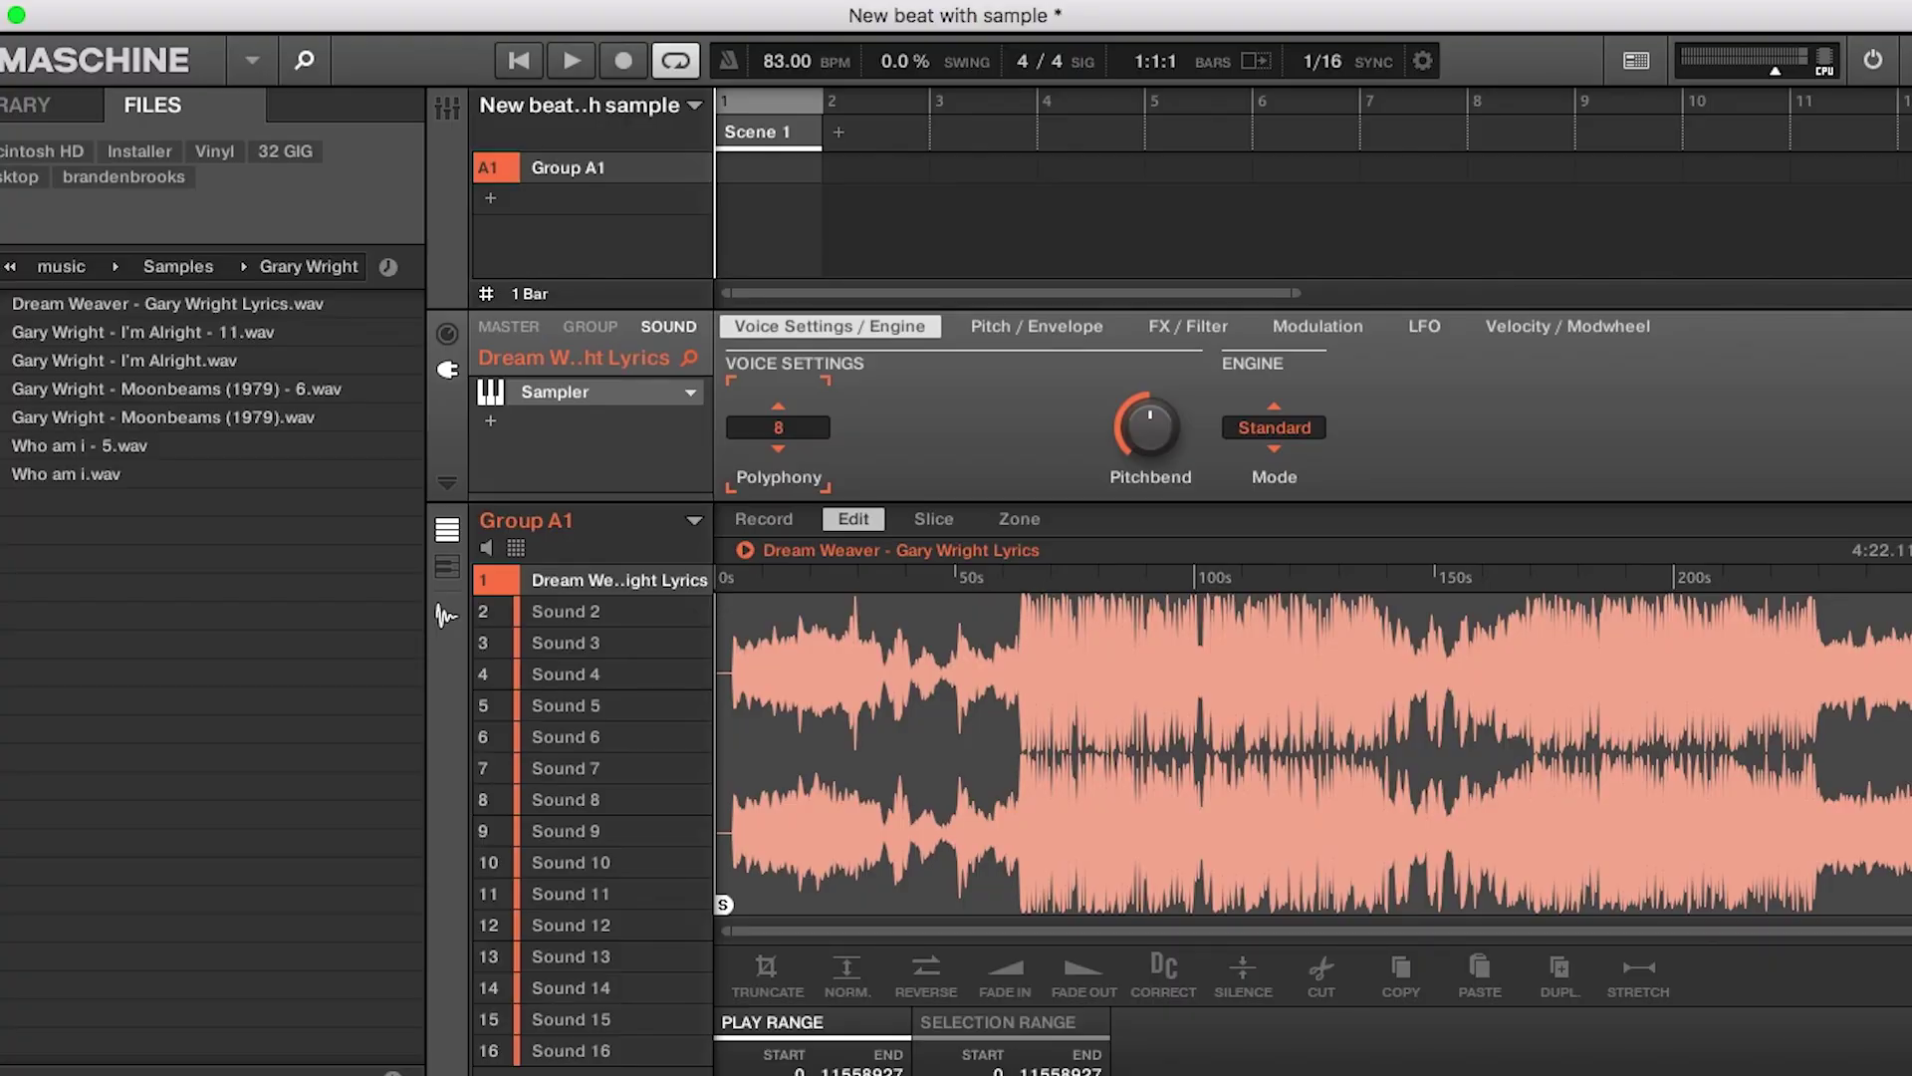
mouse_move(1903, 777)
left_mouse_down()
mouse_move(1349, 823)
mouse_move(878, 773)
left_mouse_up()
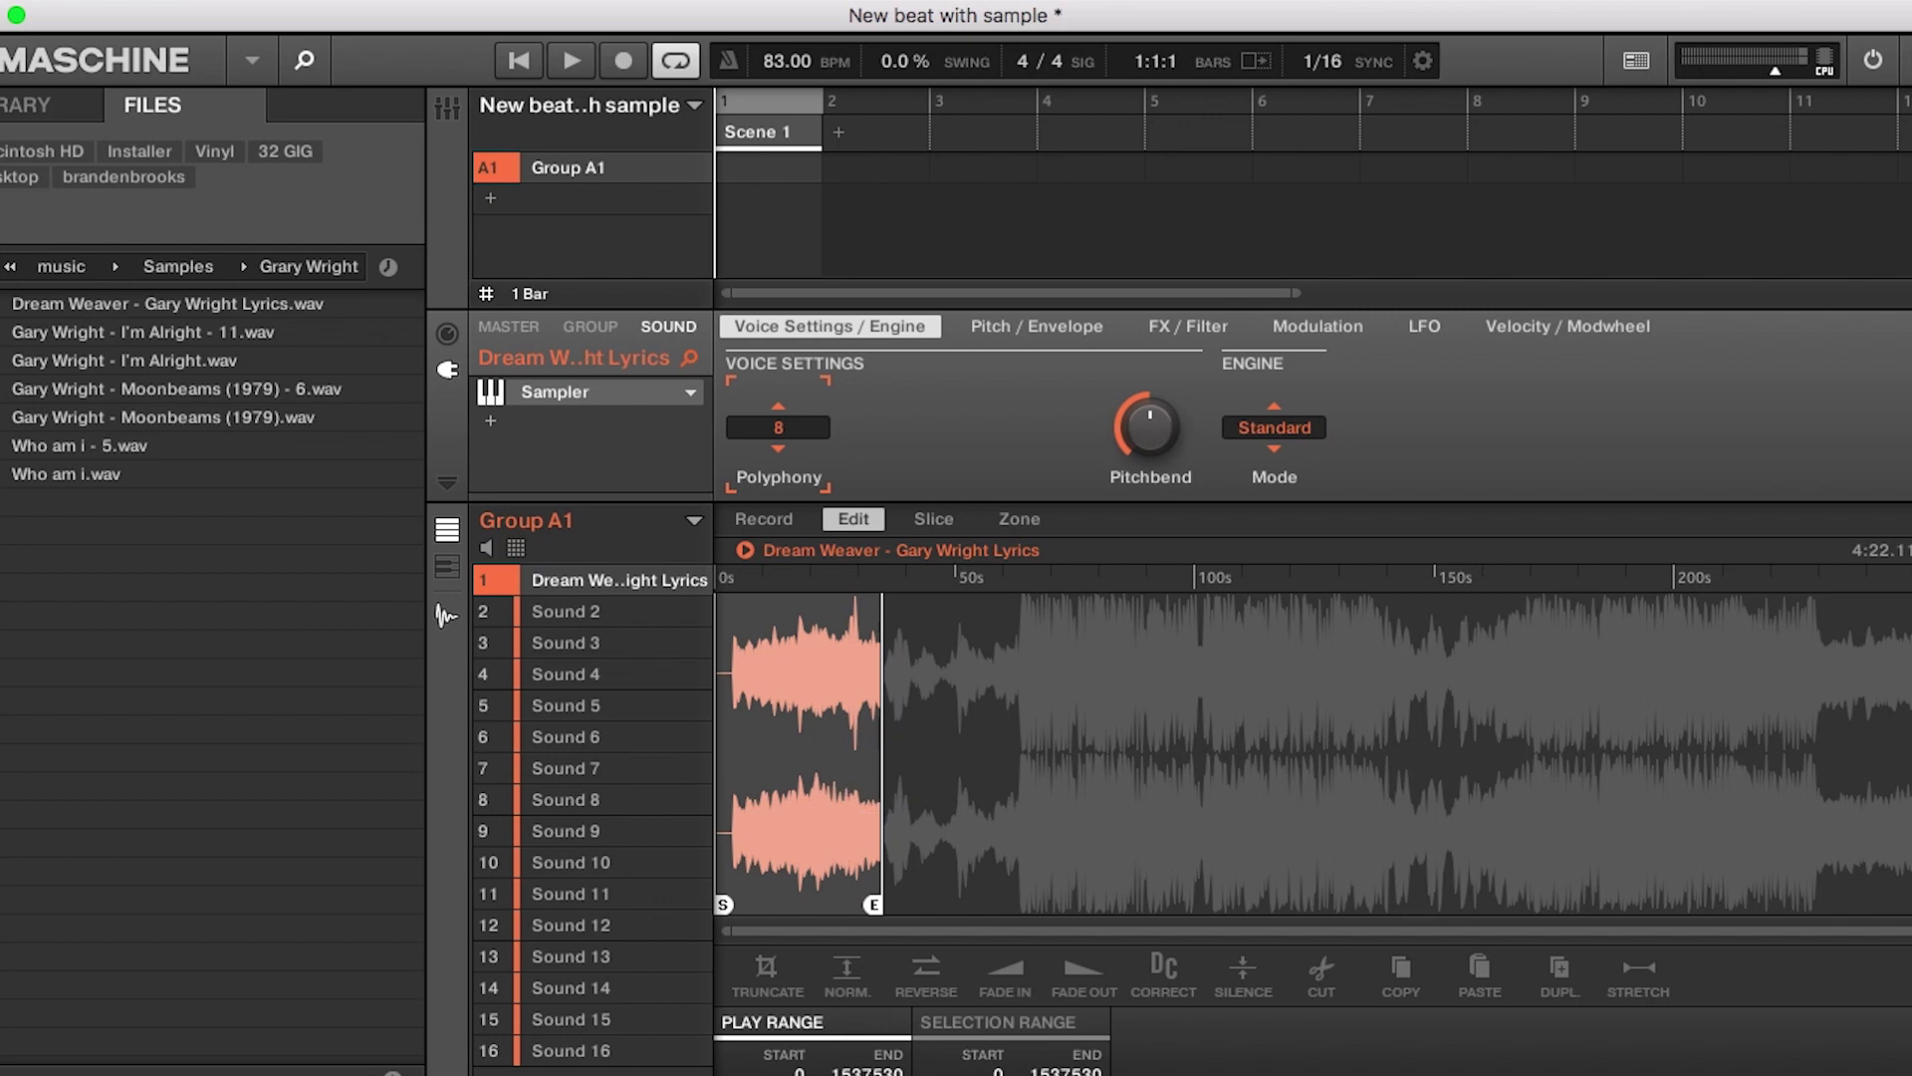
left_click_drag(874, 921, 1907, 912)
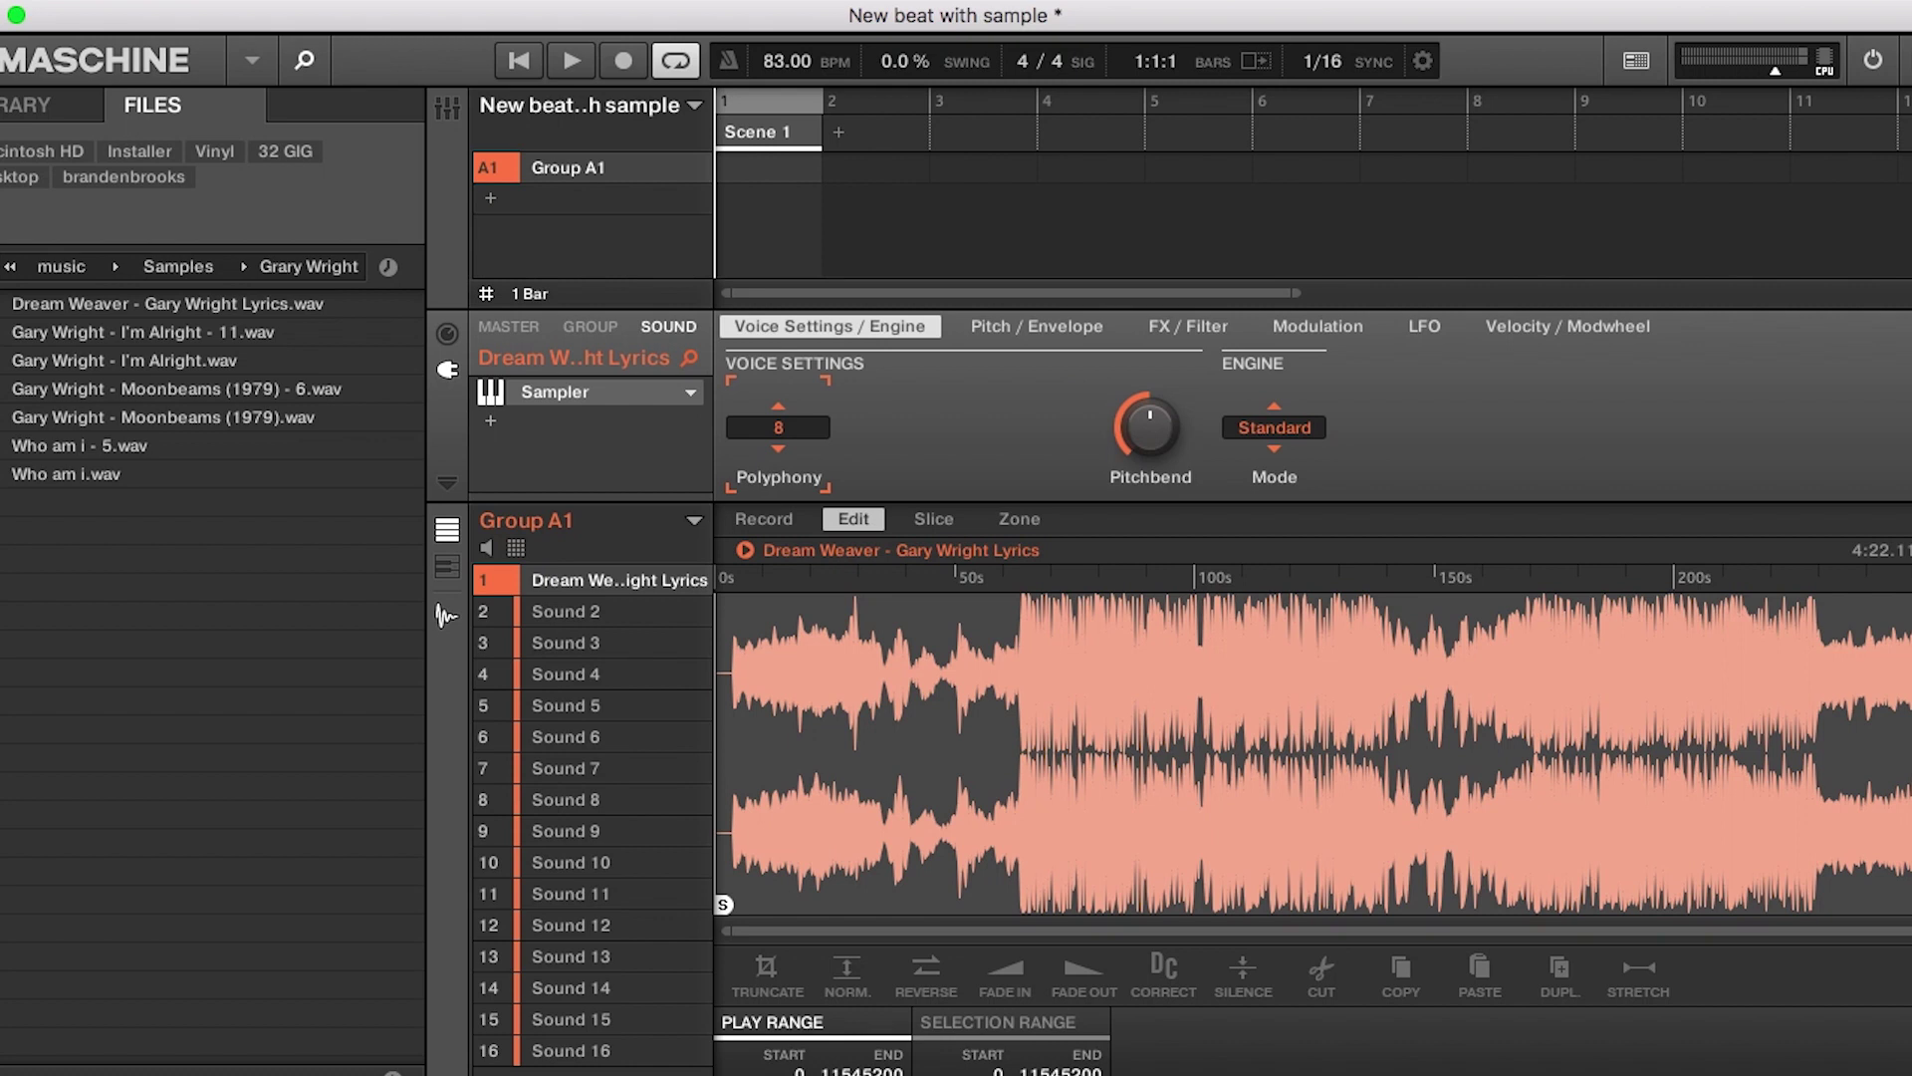
Step: Narrow the Dream Weaver sample's play range to the intro section, starting at 179833 and ending at 725040
left_click_drag(719, 899, 738, 904)
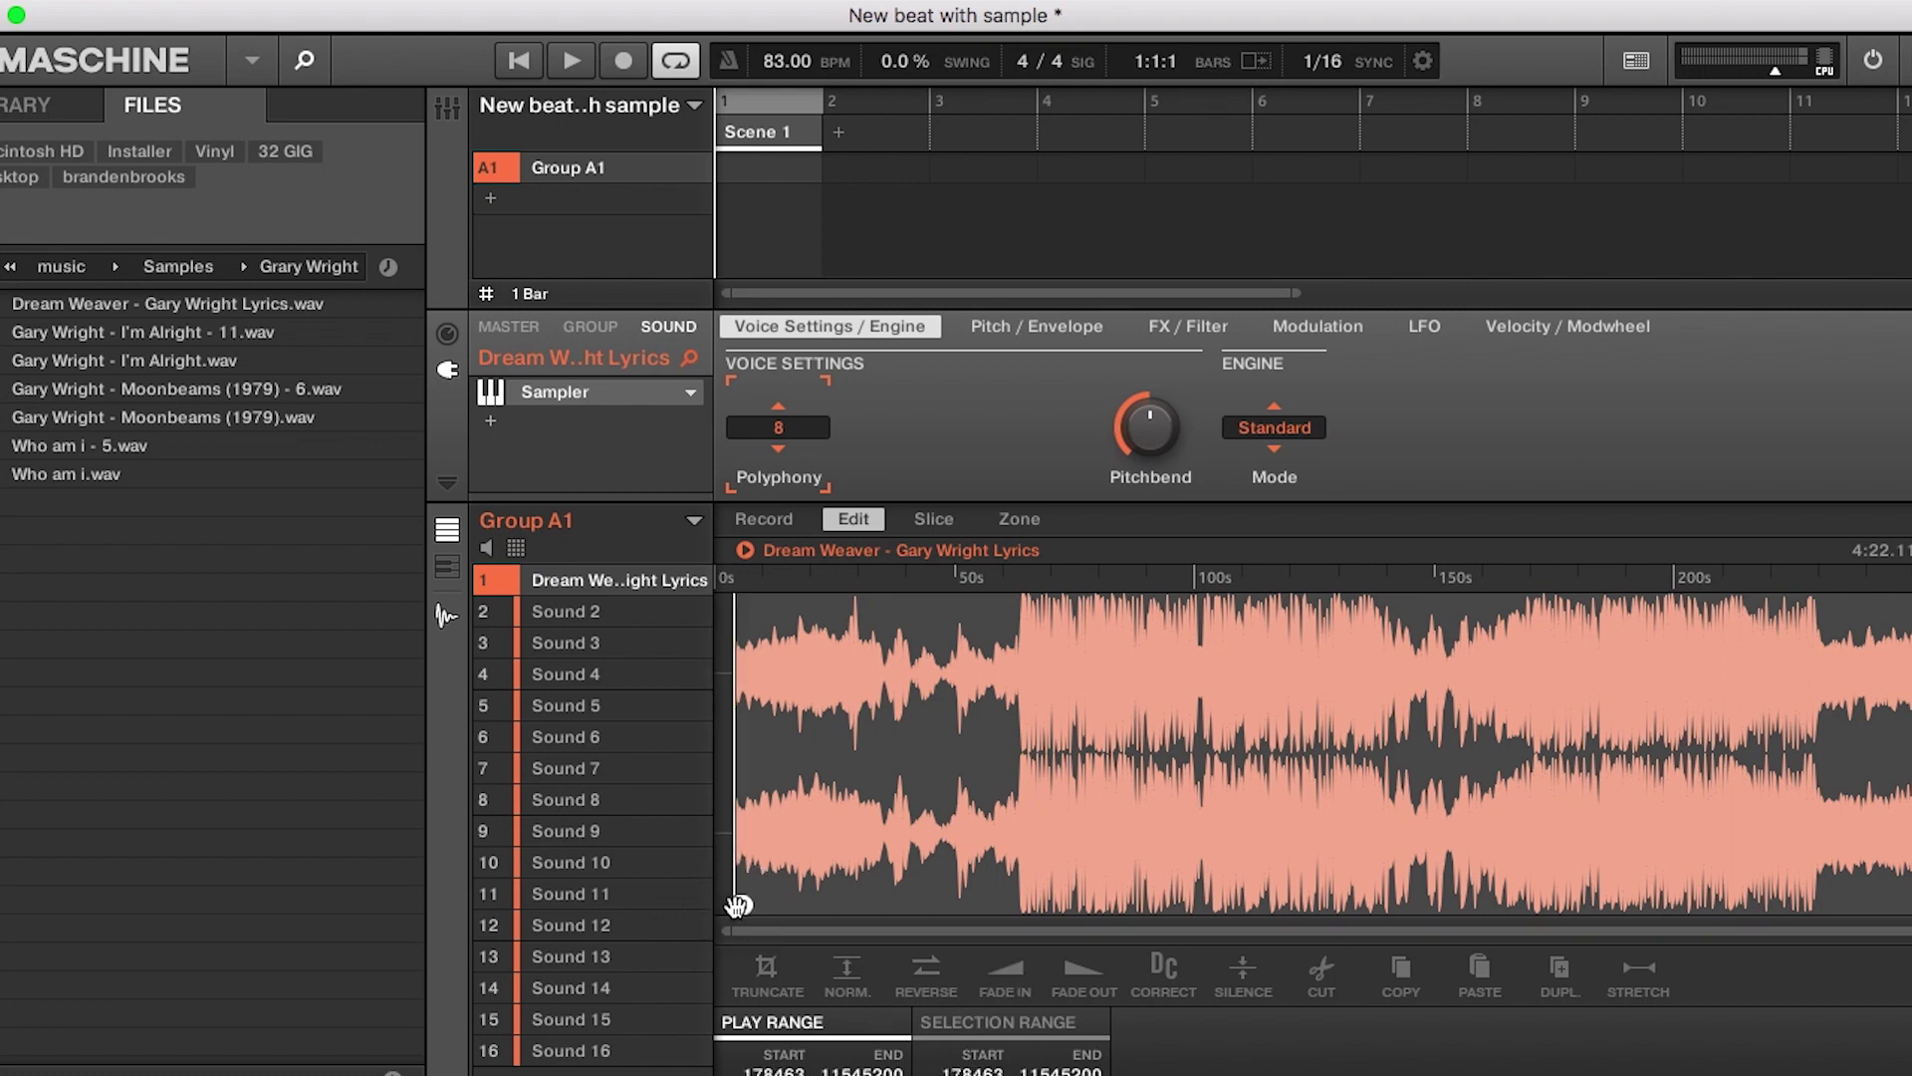
left_click(745, 551)
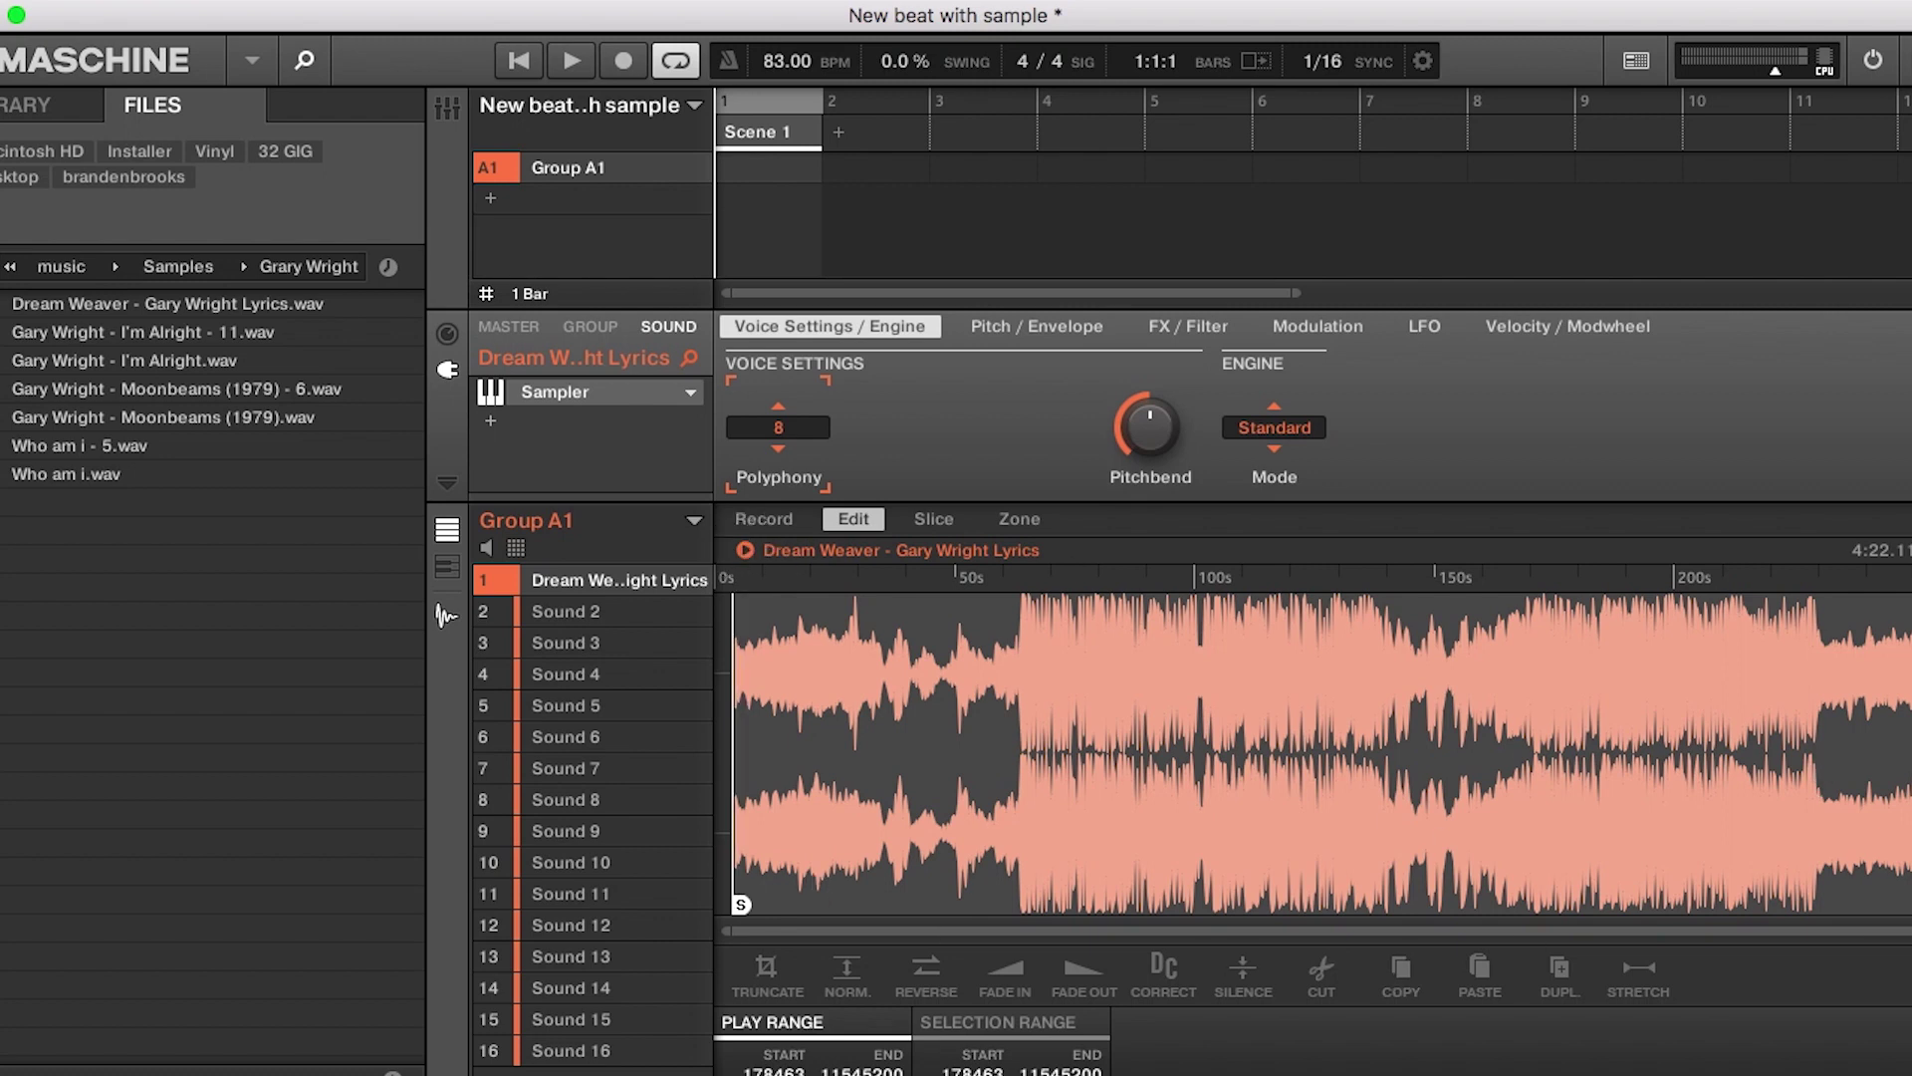
mouse_move(1693, 857)
left_mouse_down()
mouse_move(1323, 867)
mouse_move(888, 840)
mouse_move(967, 843)
mouse_move(946, 842)
left_mouse_up()
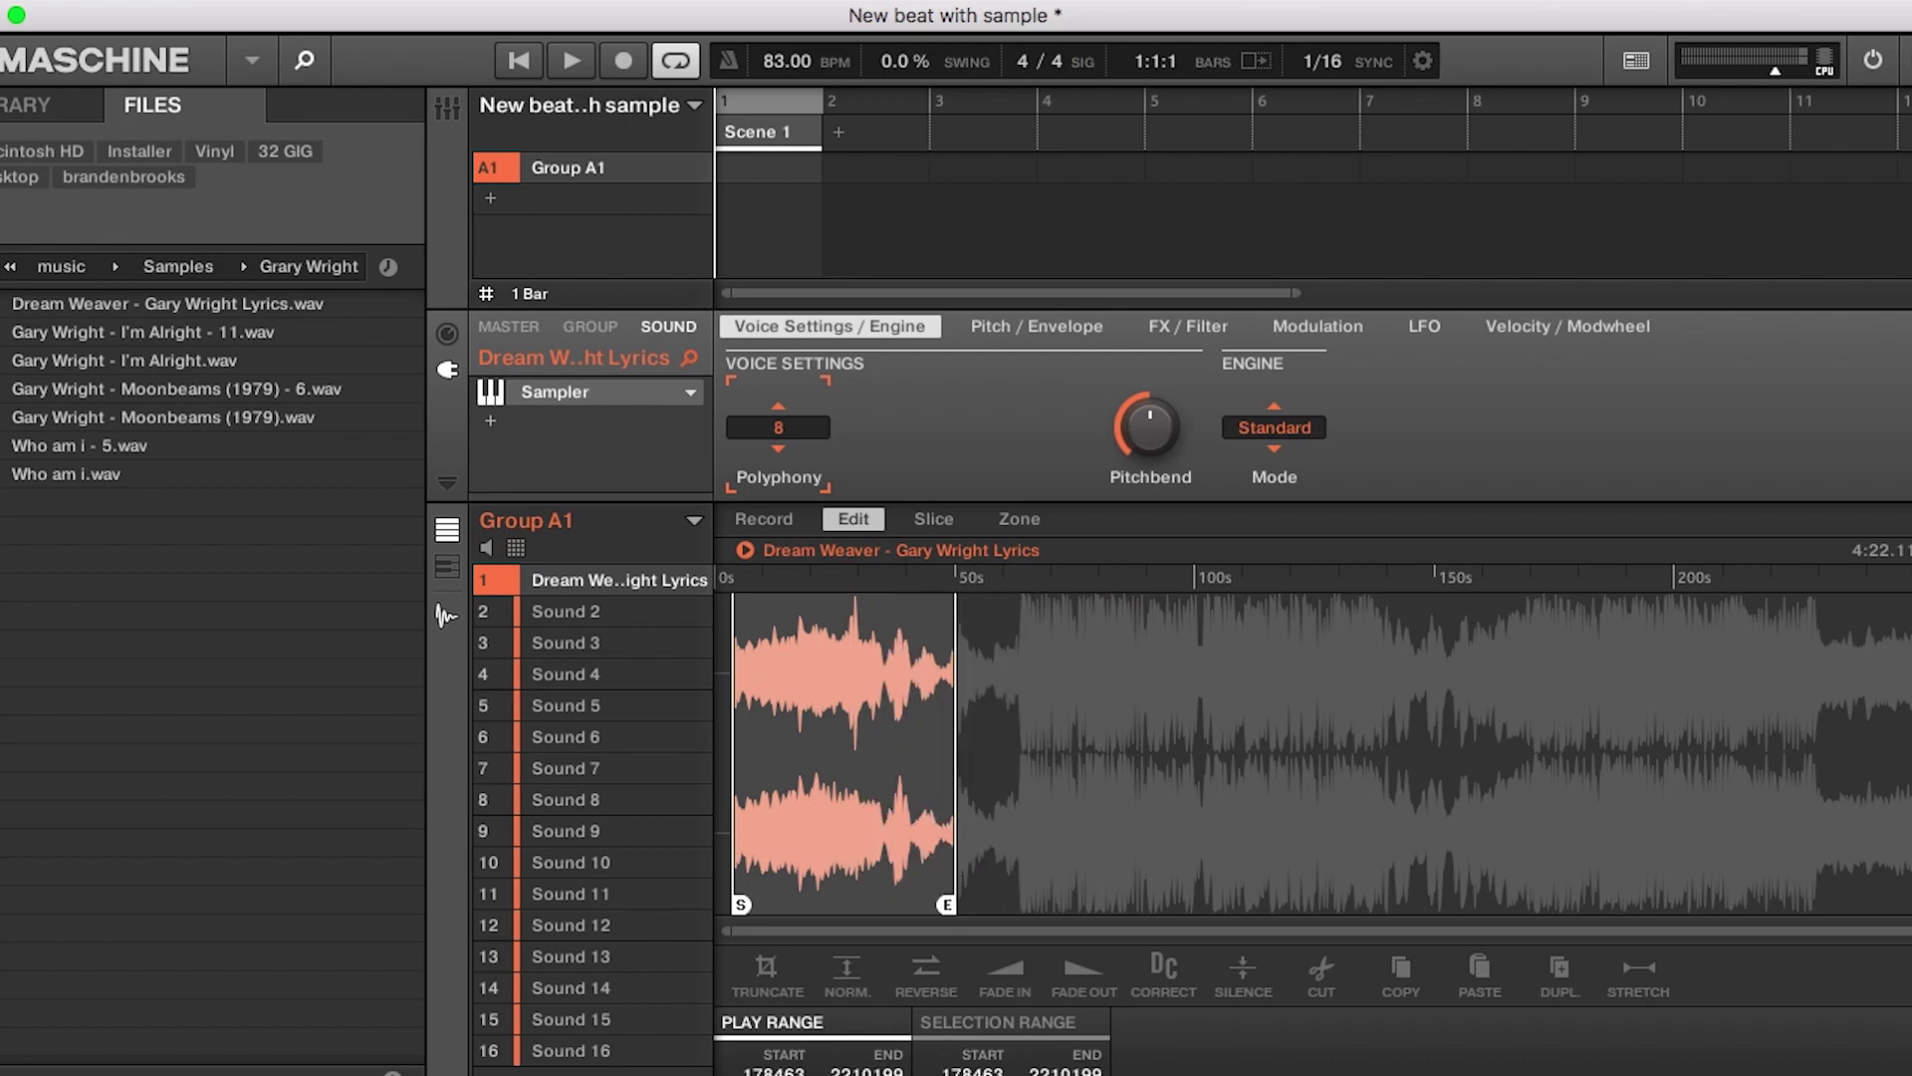
left_click_drag(1713, 926, 977, 917)
mouse_move(814, 904)
left_mouse_down()
mouse_move(781, 897)
mouse_move(812, 903)
left_mouse_up()
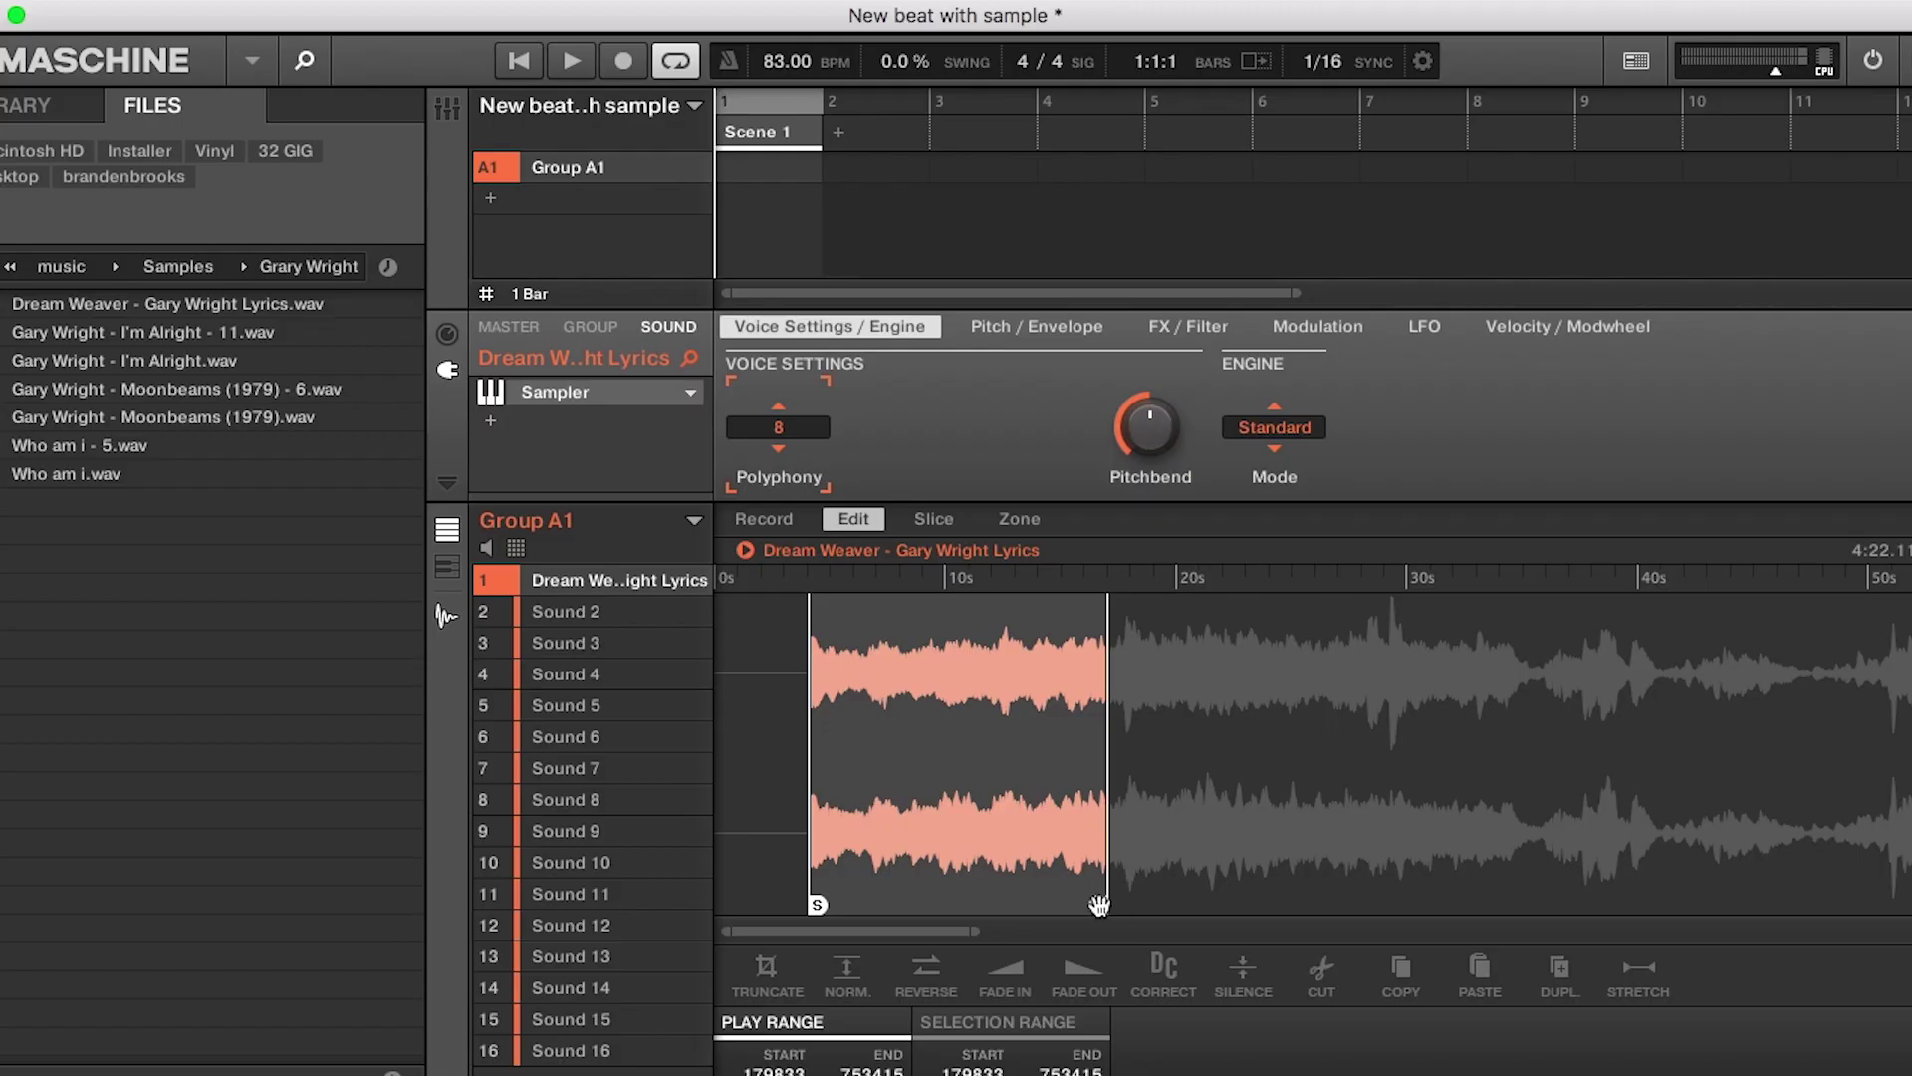
left_click_drag(1099, 904, 1090, 904)
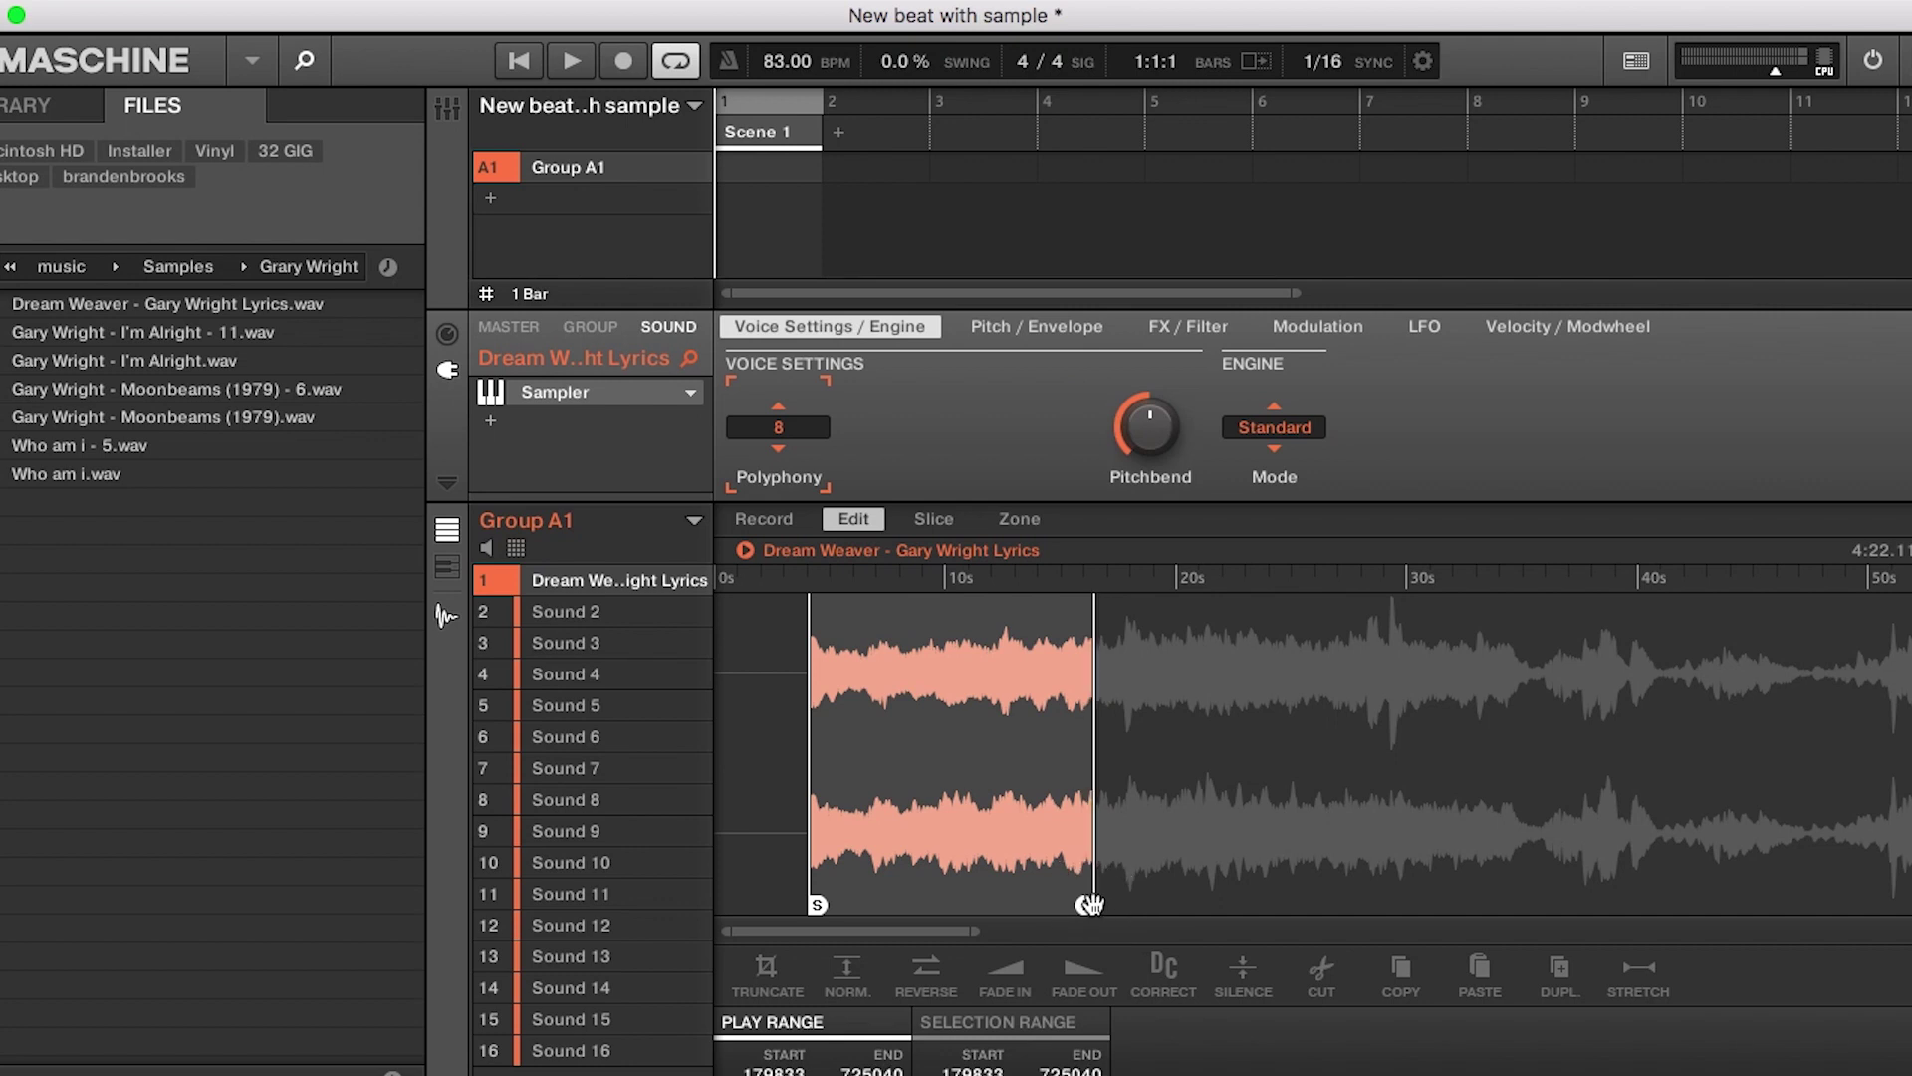
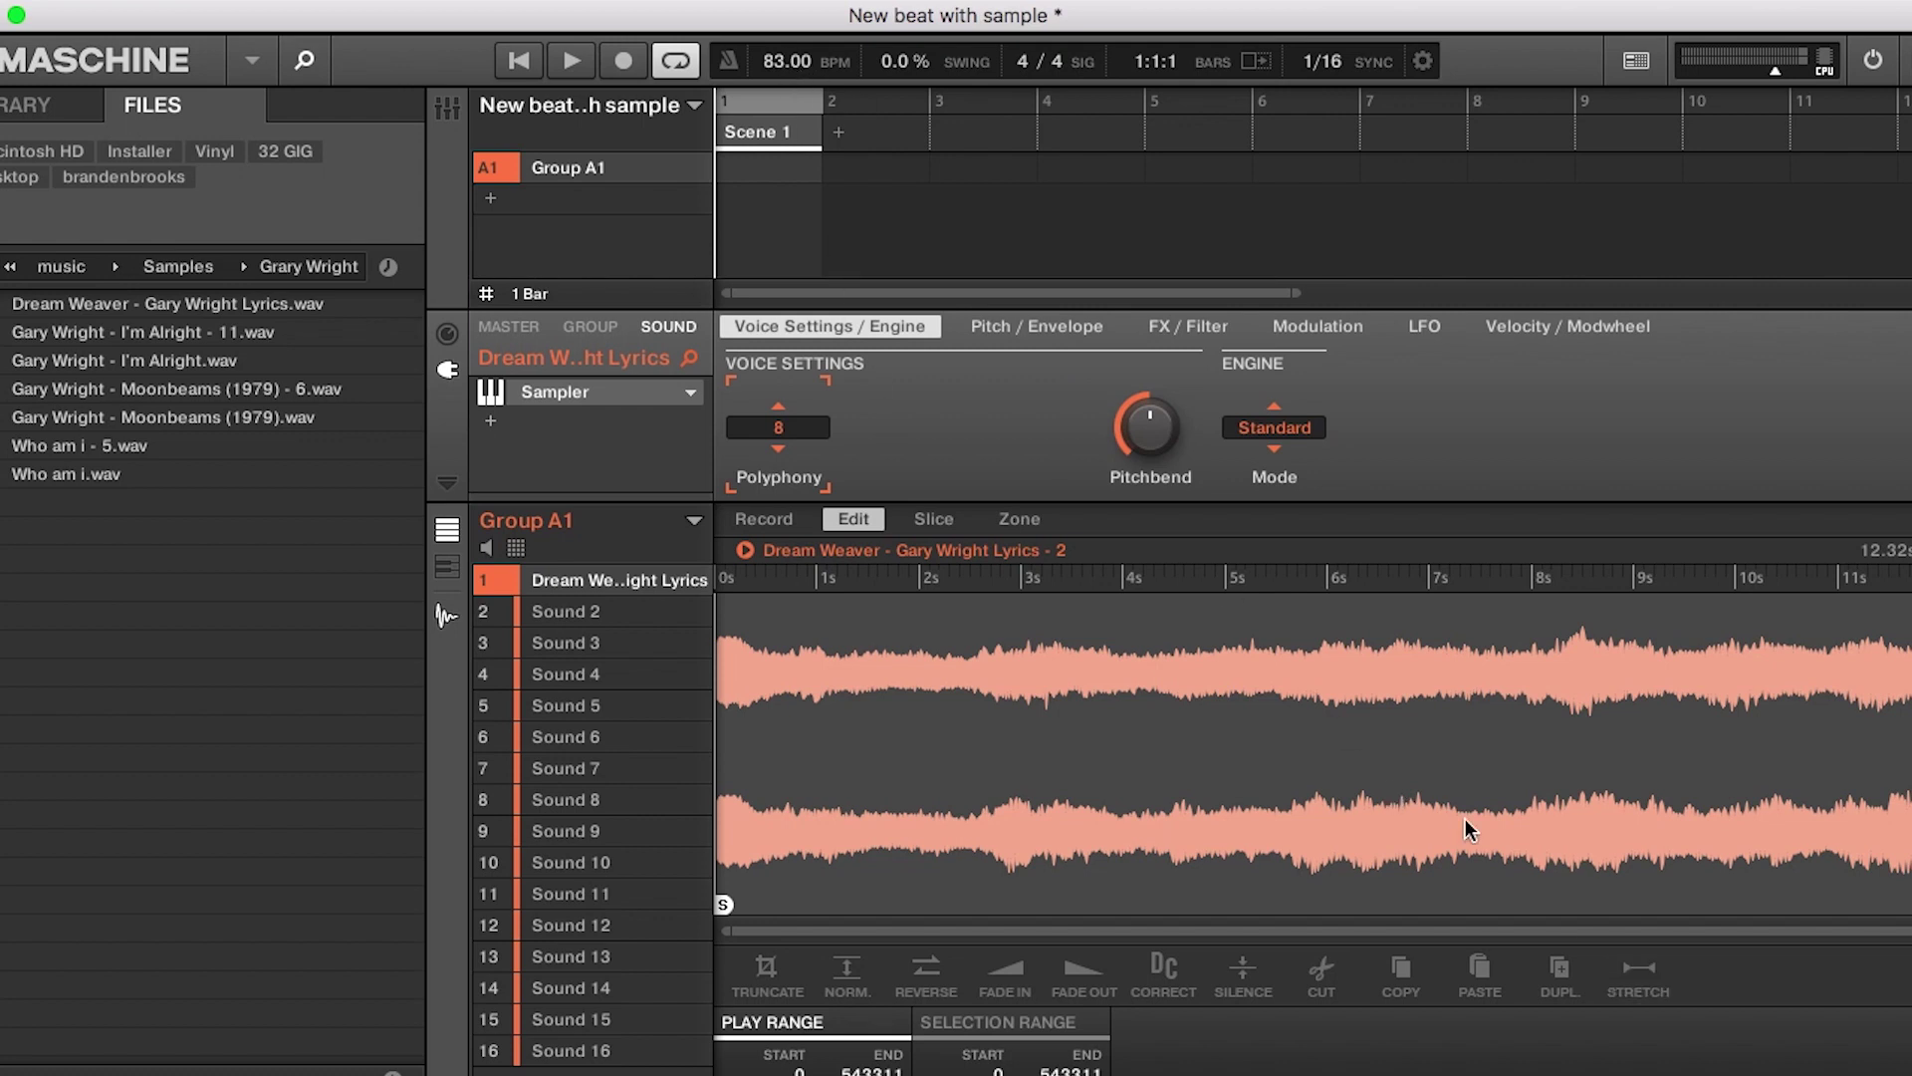
Step: Time-stretch the truncated Dream Weaver sample and audition the stretched version
left_click(1639, 981)
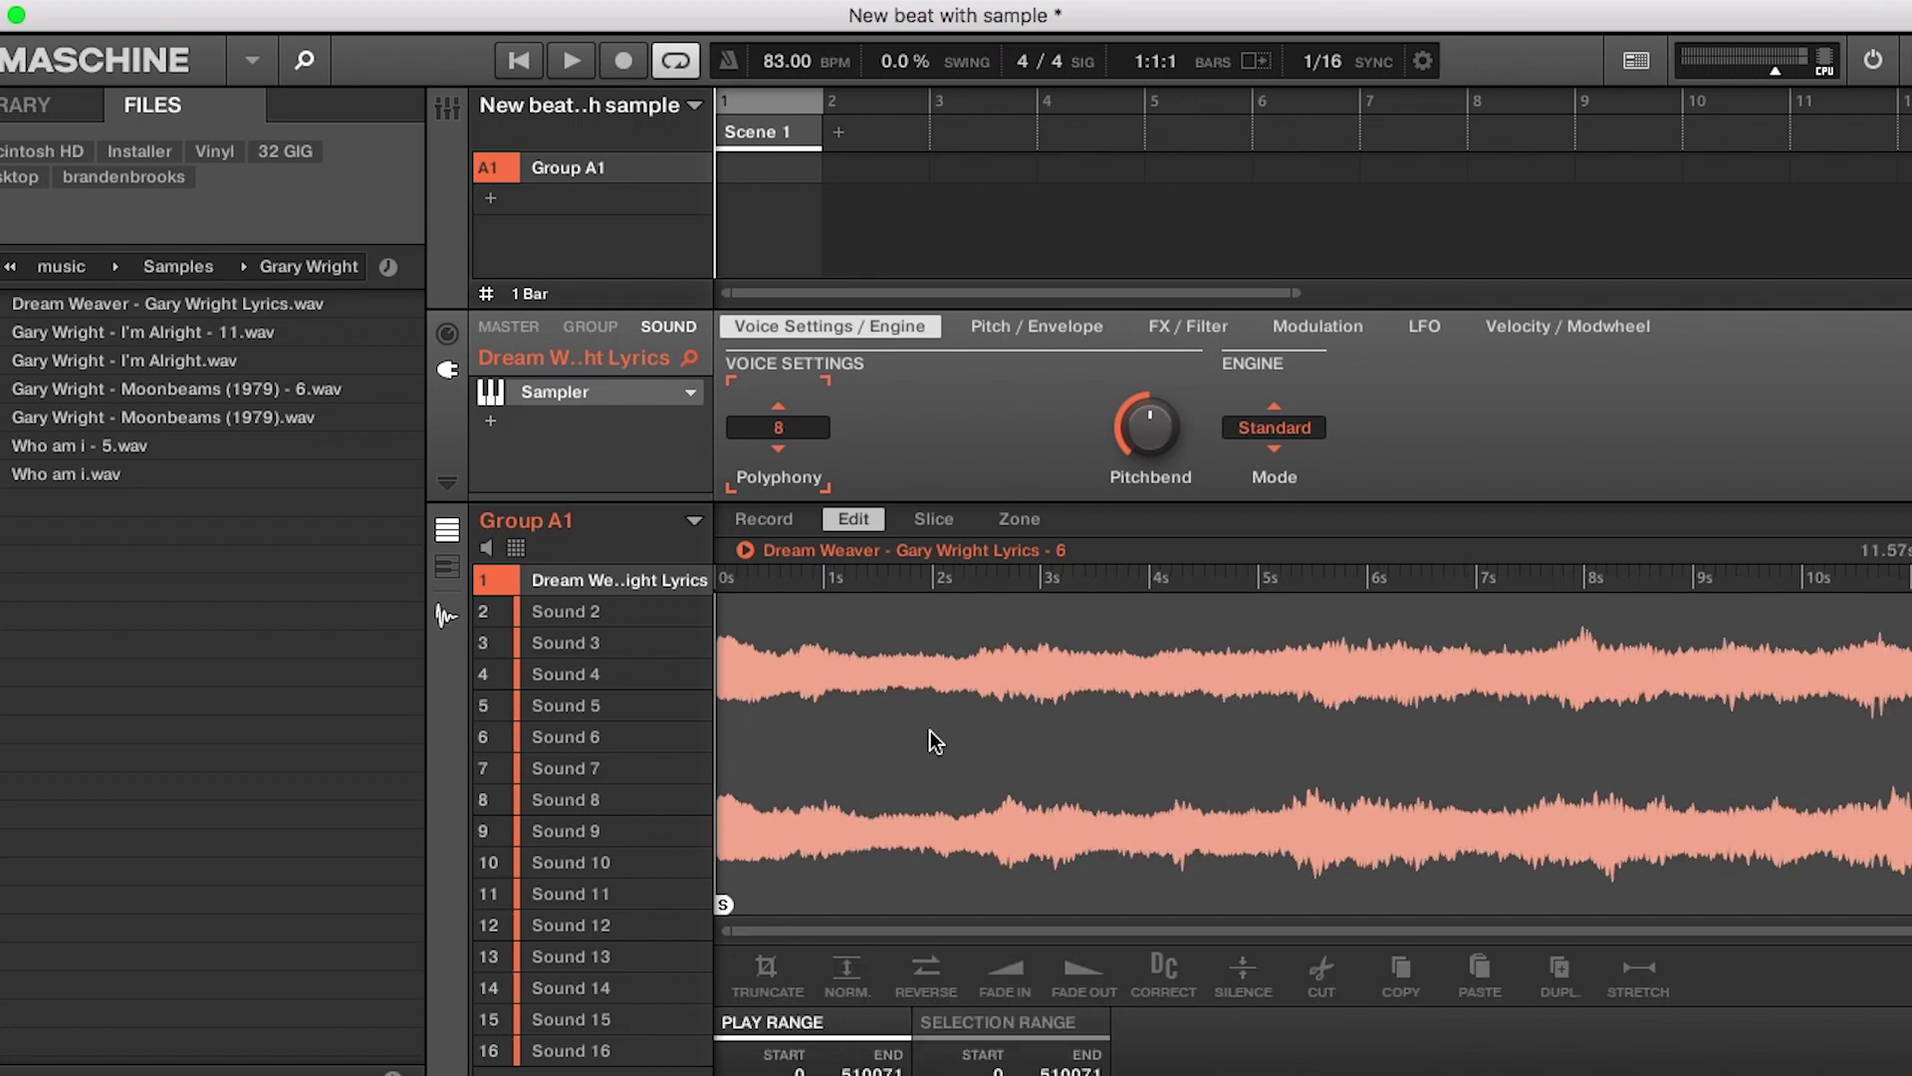
left_click(747, 551)
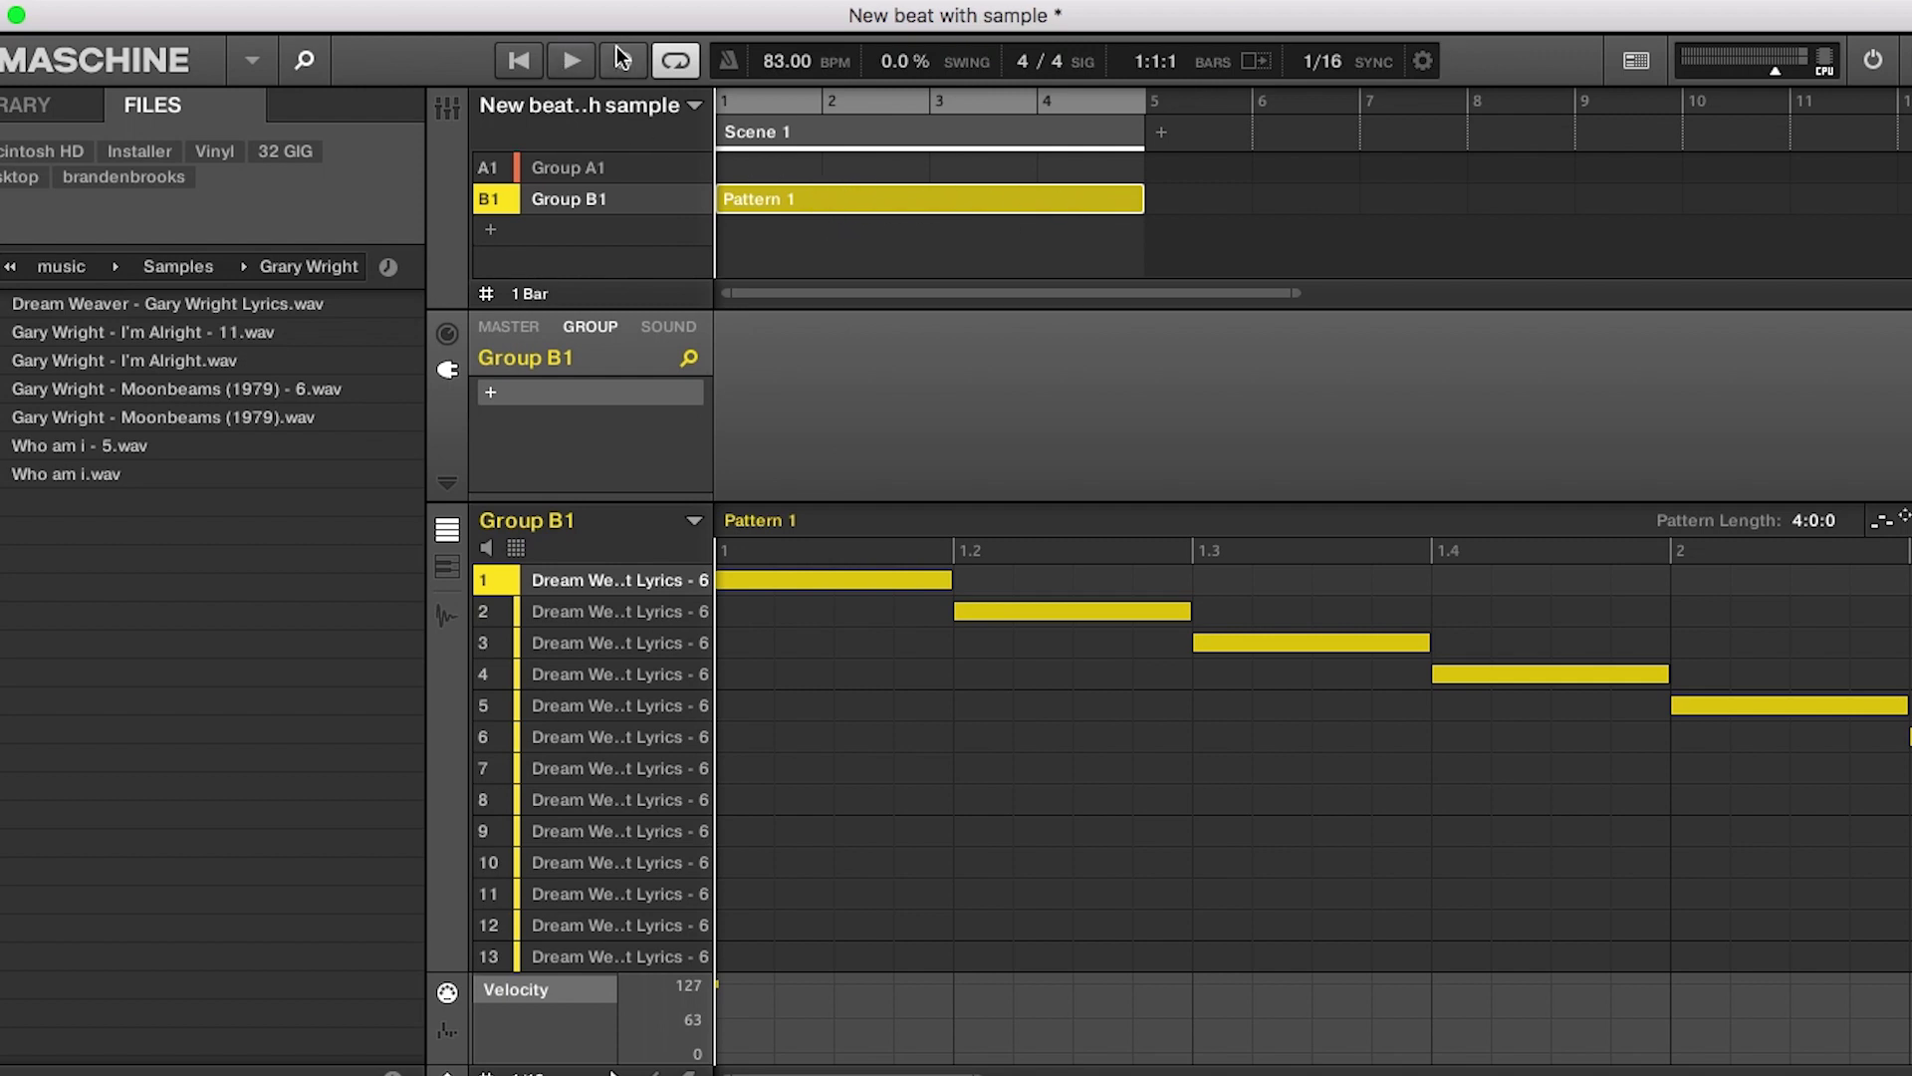
Step: Play back the sliced Pattern 1 in Group B1 and remove that pattern from Scene 1
left_click(576, 56)
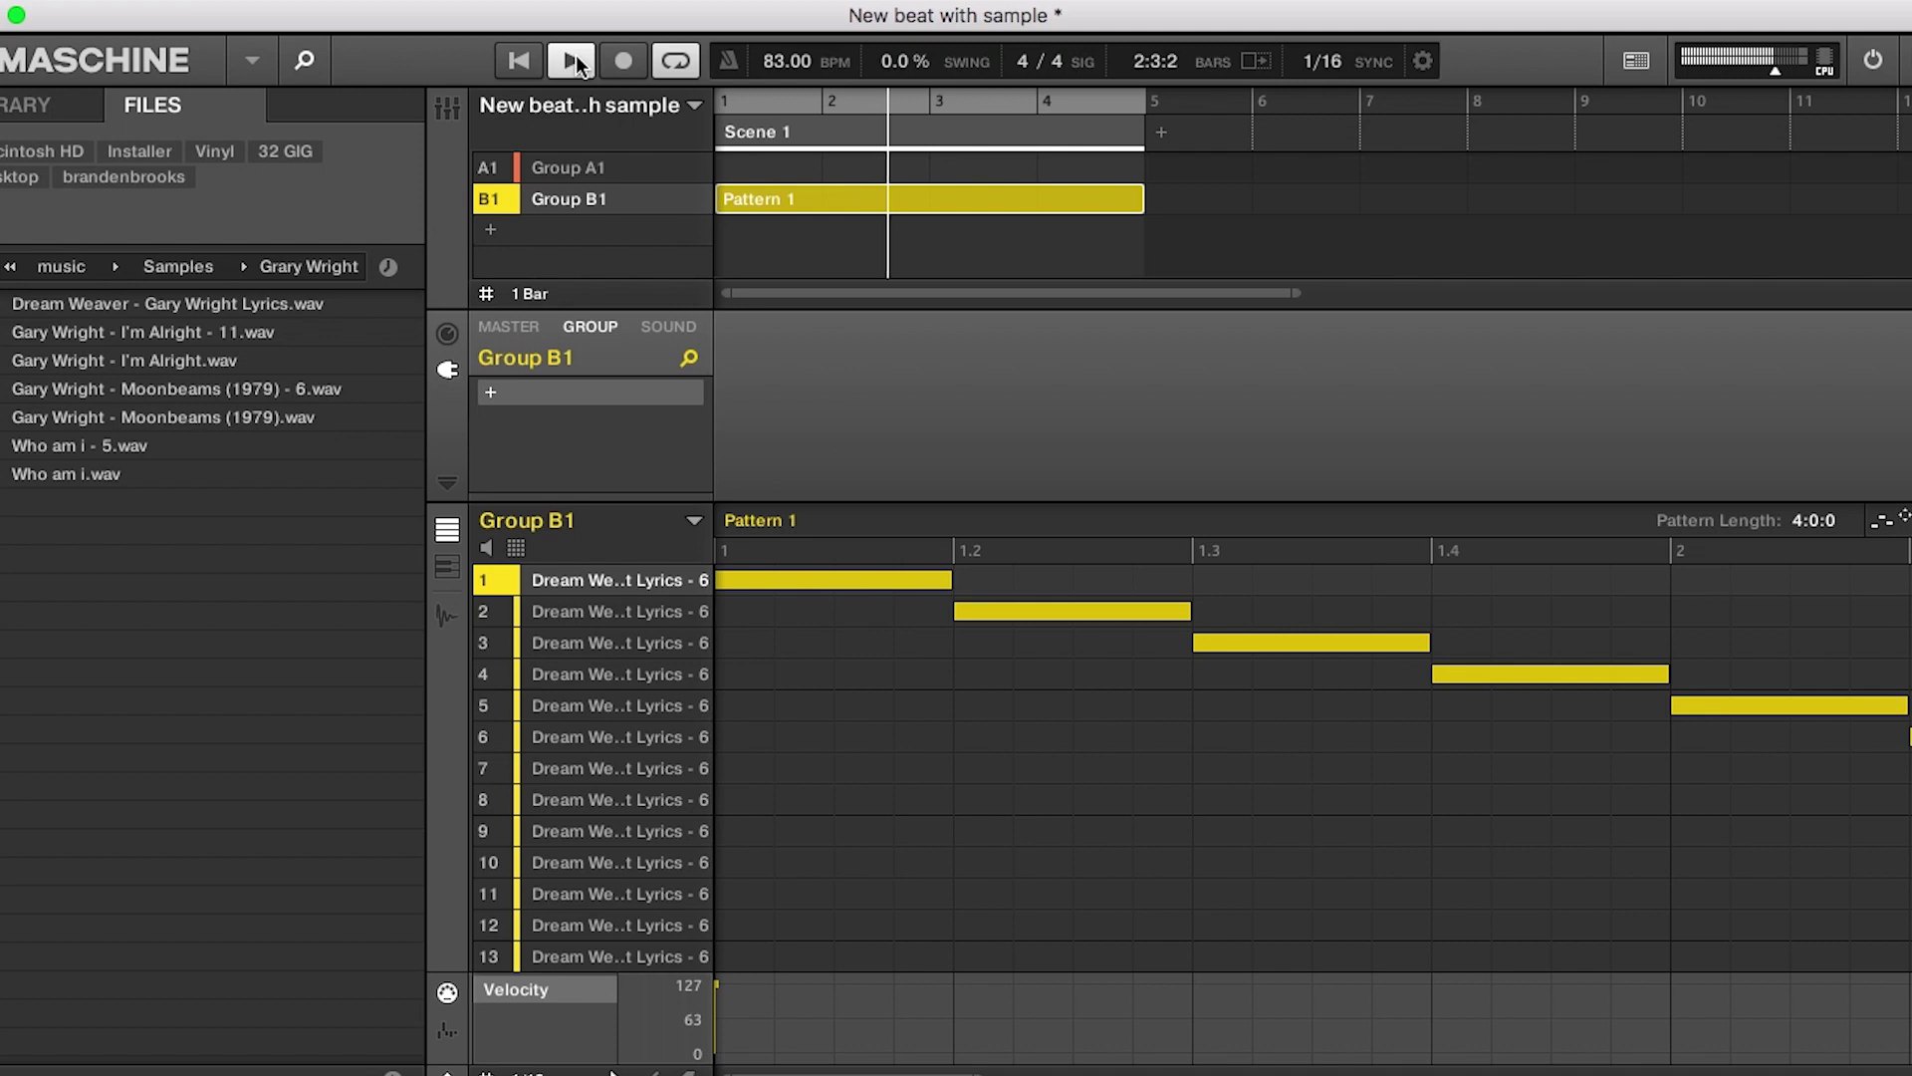
right_click(793, 199)
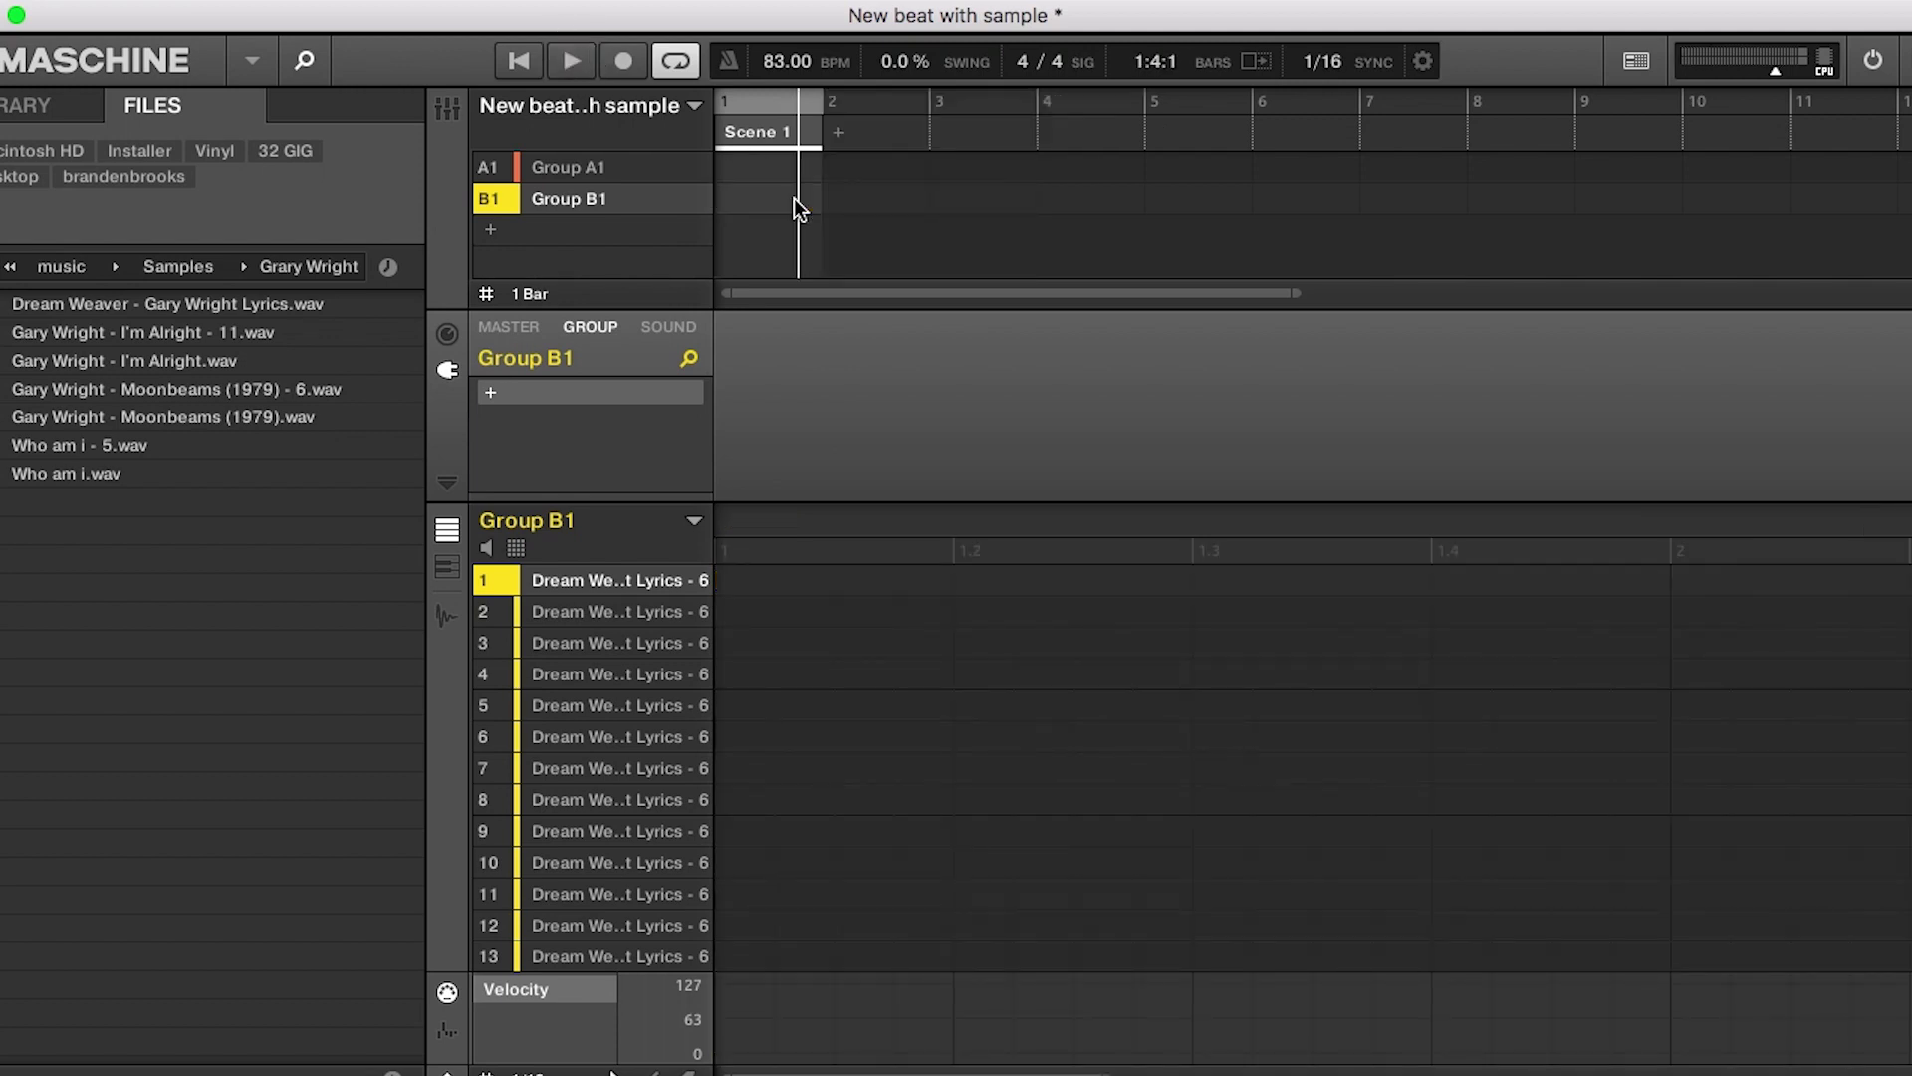
Step: Audition the Dream Weaver slices in Group B1 one after another through sound 16
key("Down")
key("Down")
key("Down")
key("Down")
key("Down")
key("Down")
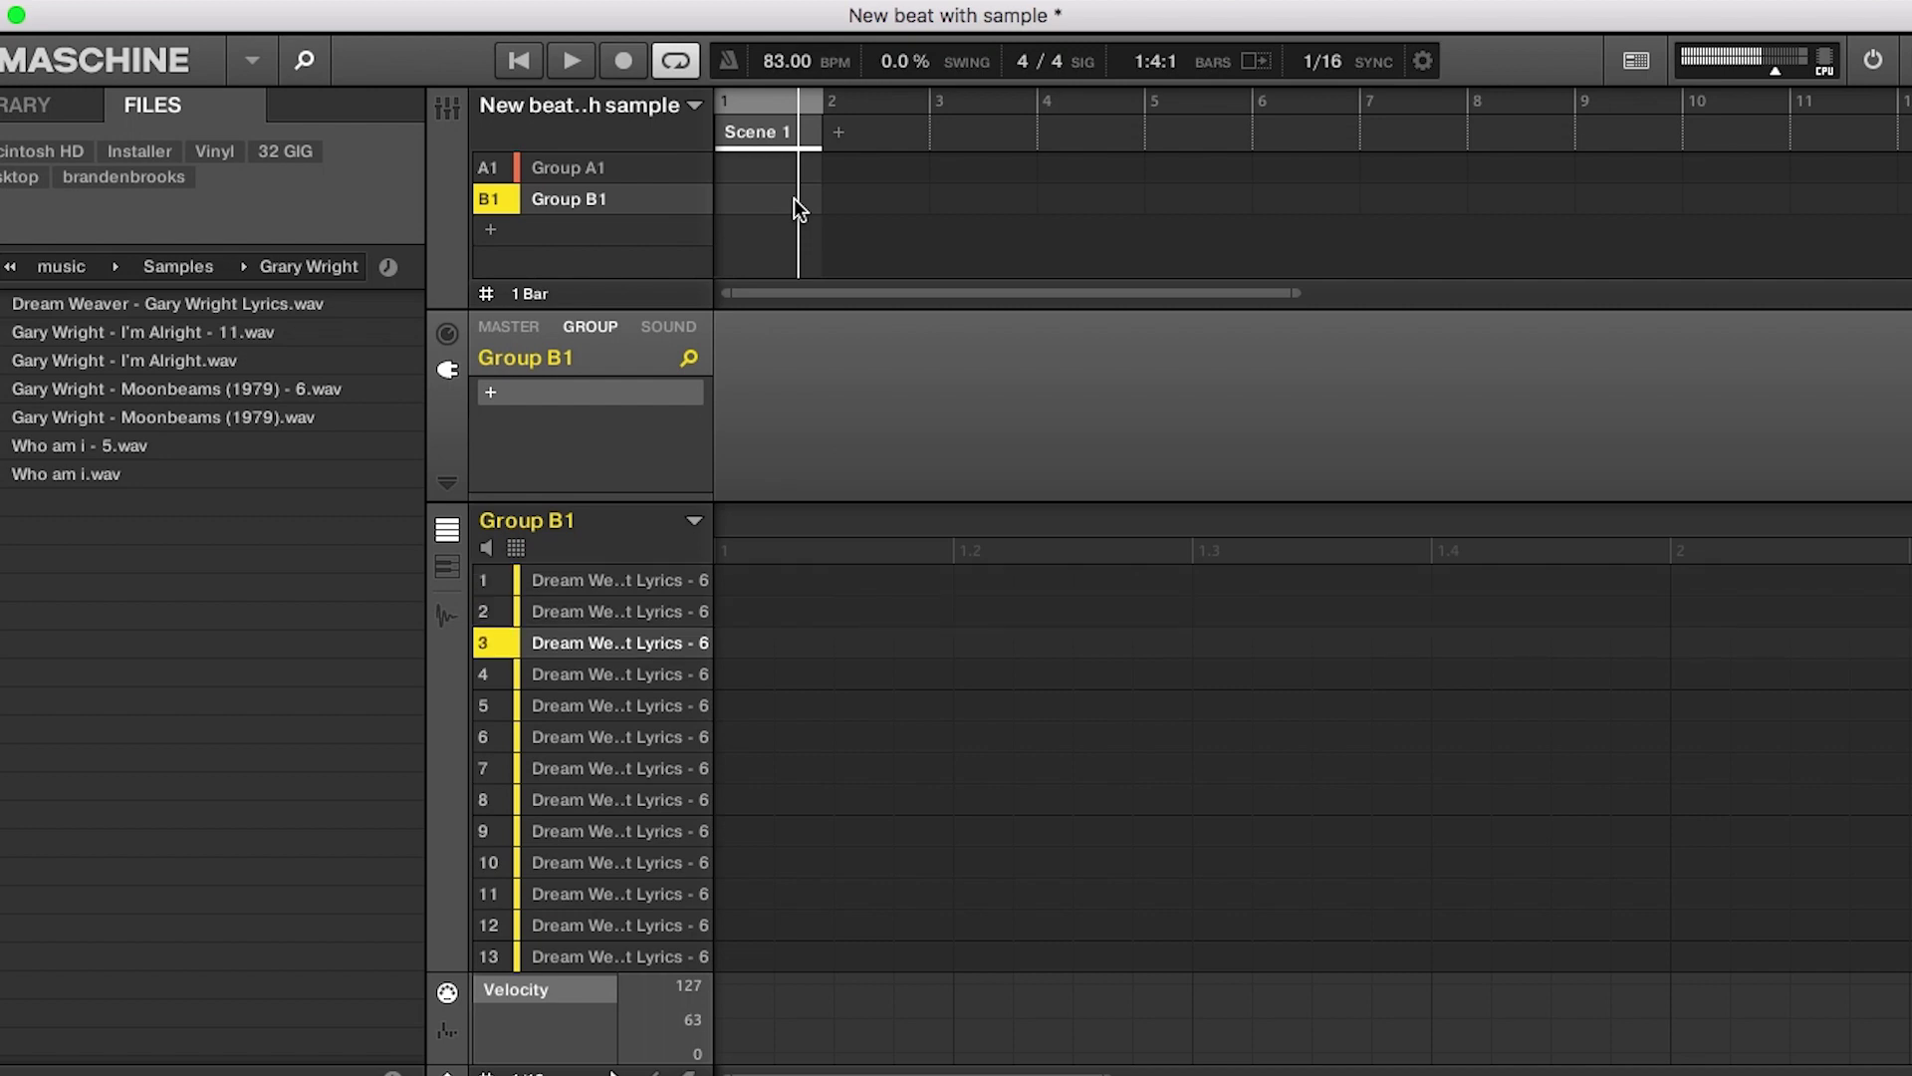
key("Down")
key("Down")
key("Down")
key("Down")
key("Down")
key("Down")
key("Down")
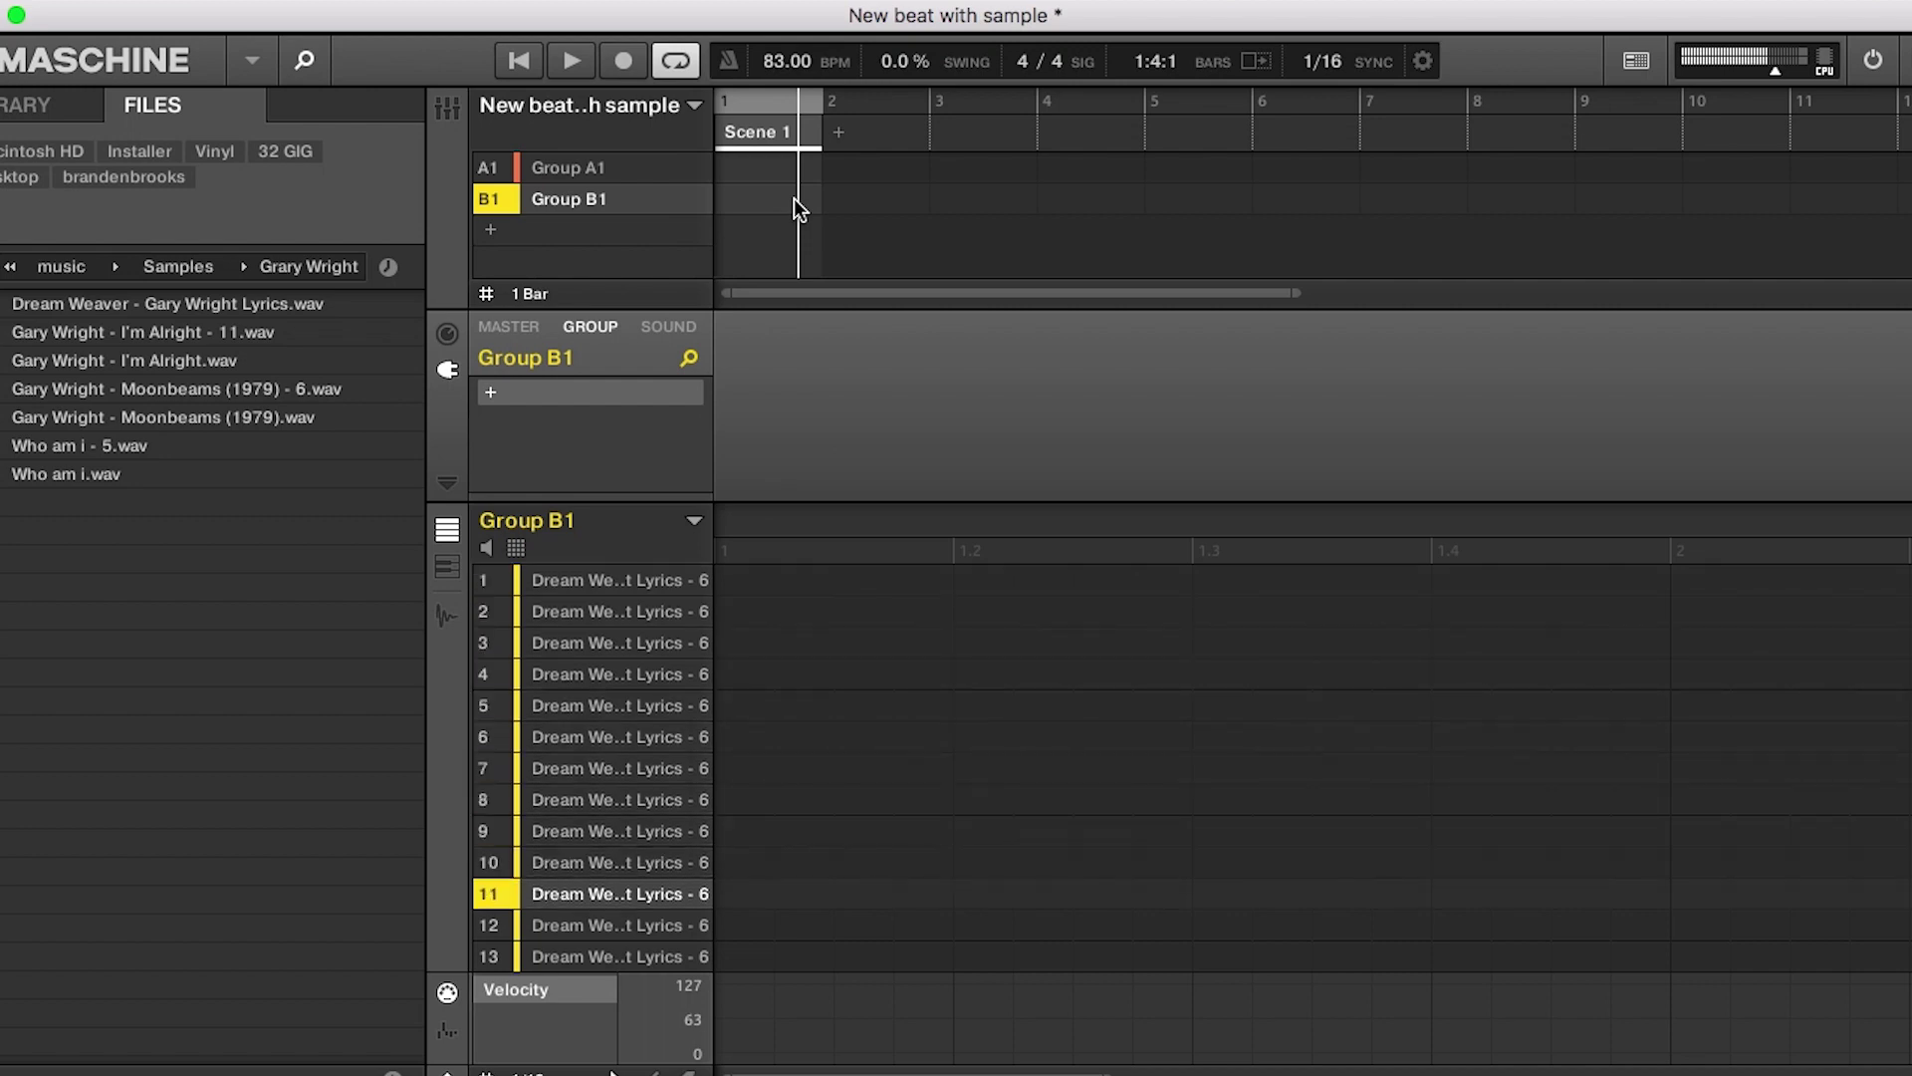
key("Down")
key("Down")
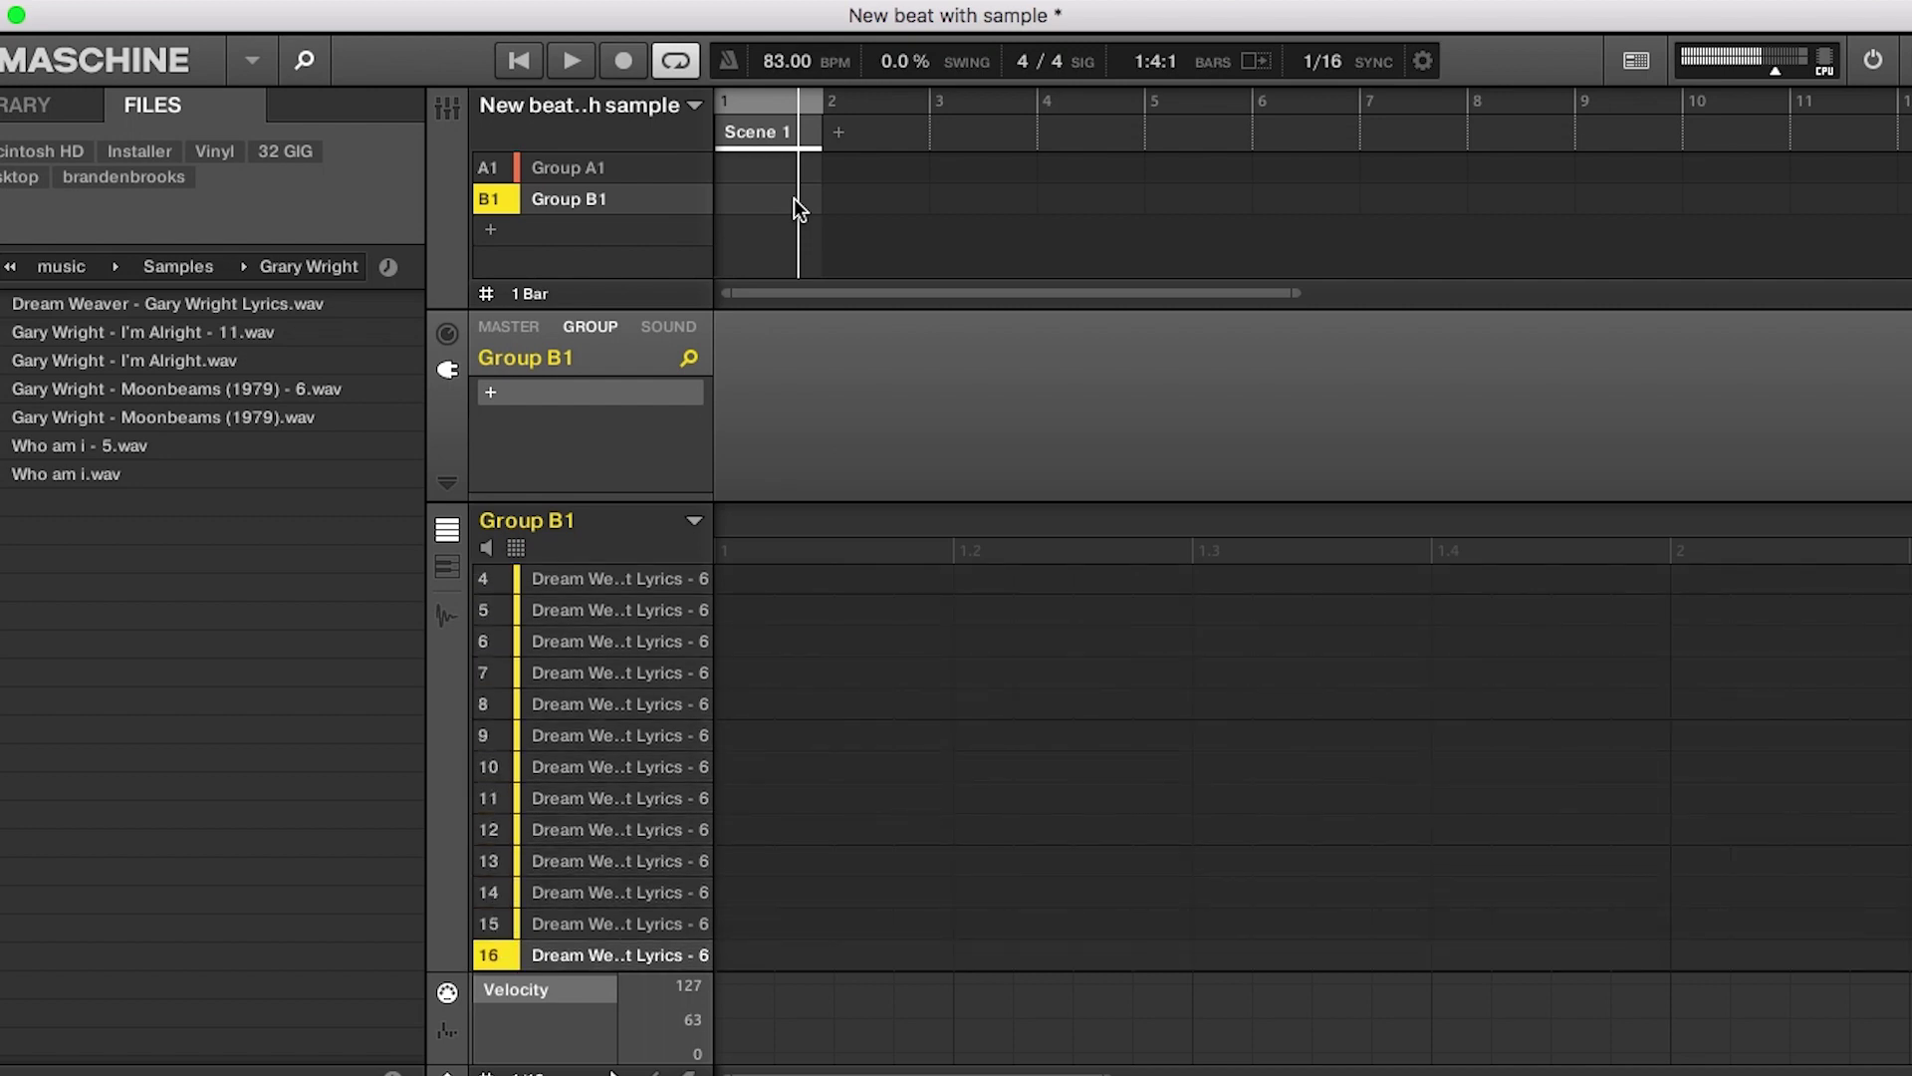